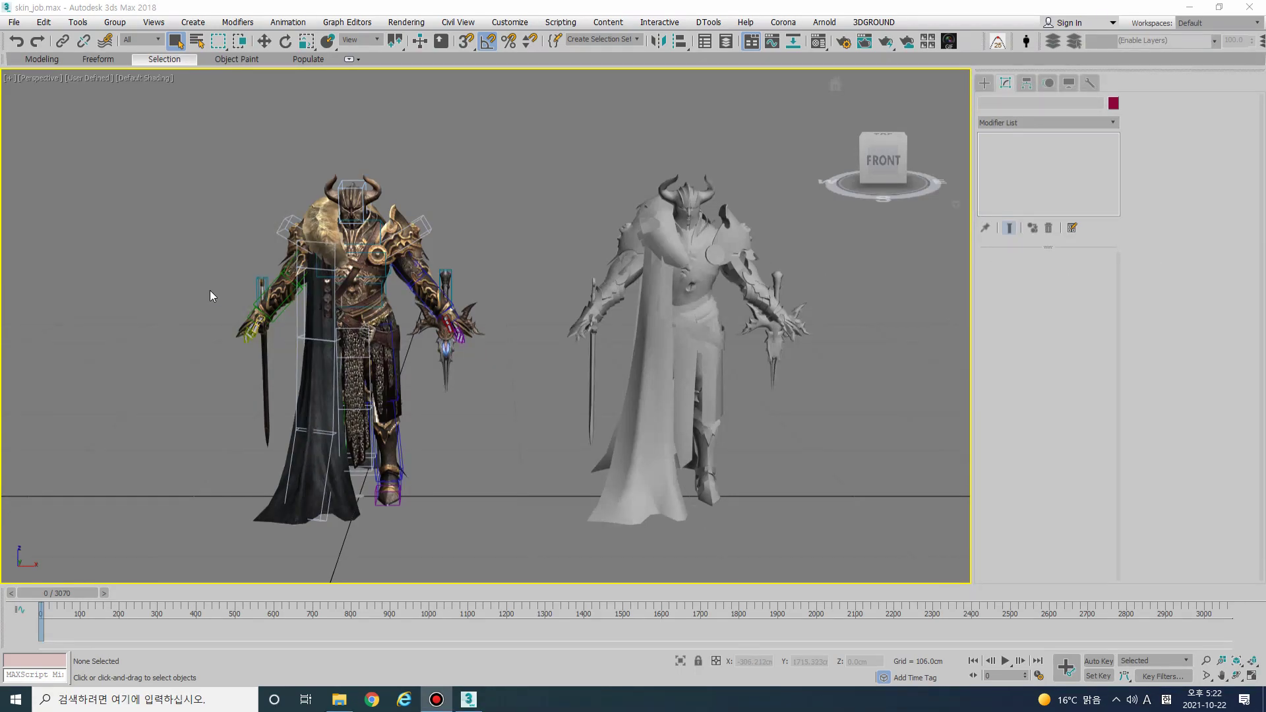
Switch to the Front view and pan so both the textured and gray characters are framed.
click(890, 171)
middle_drag(466, 280, 522, 244)
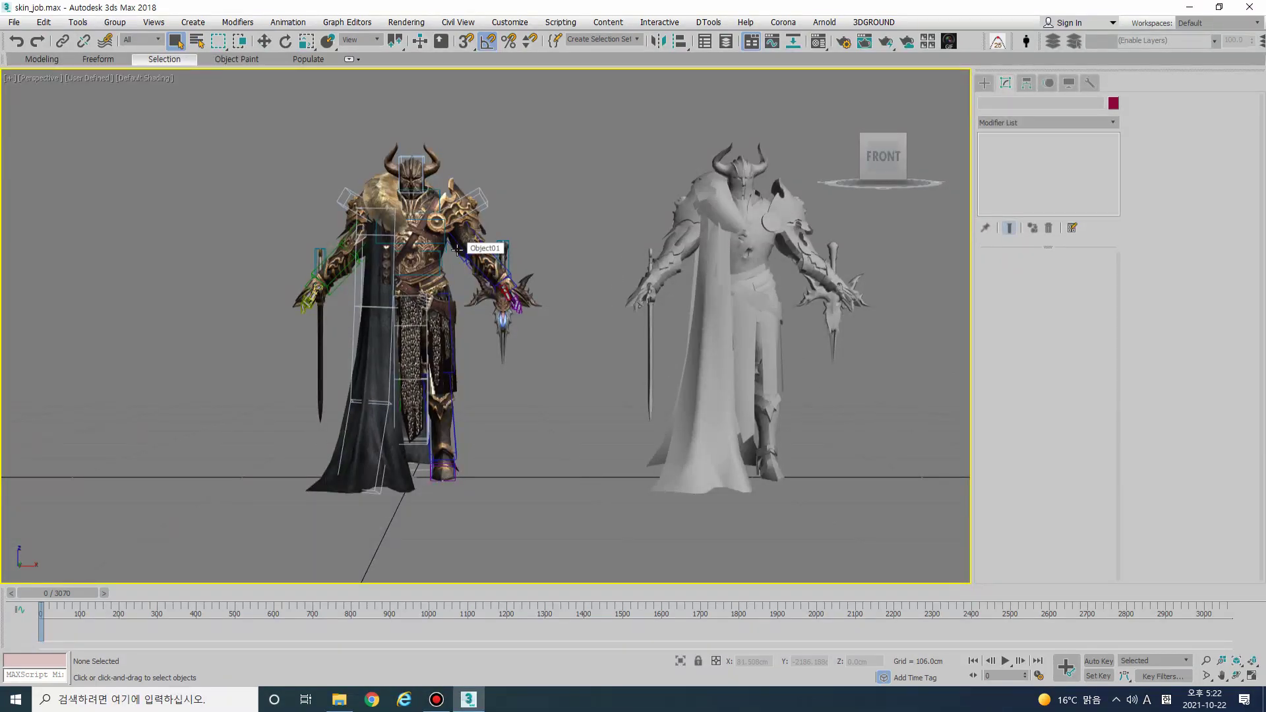
Select the gray Object002, test a free rotation and undo it, then tilt the view slightly.
click(436, 255)
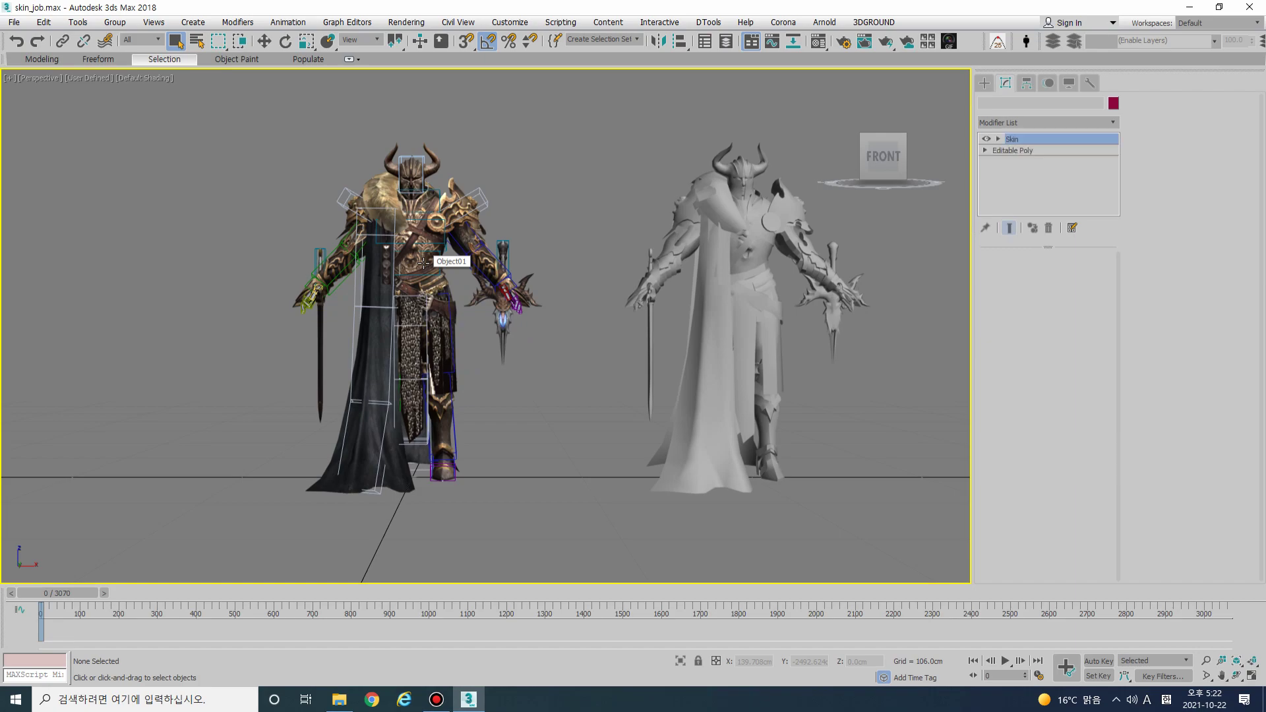
click(725, 259)
middle_drag(776, 315, 752, 305)
key(e)
drag(735, 459, 699, 429)
key(ctrl+z)
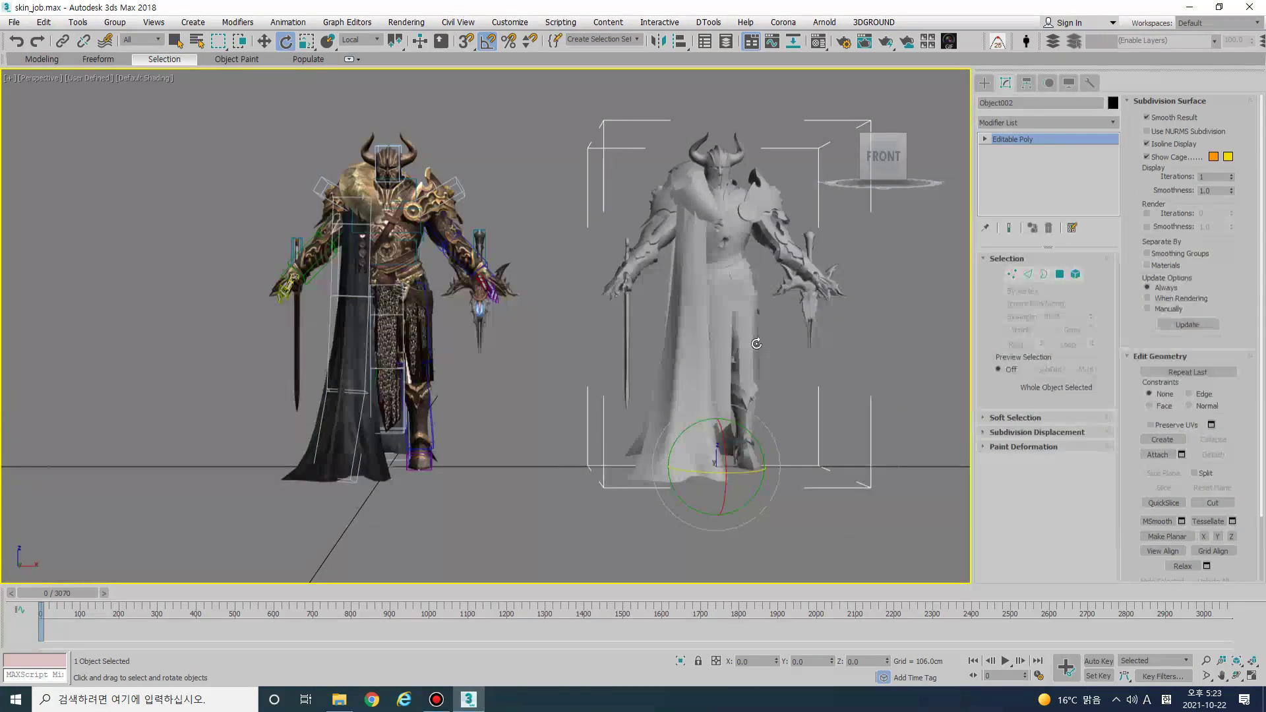
mouse_move(769, 348)
alt+middle_down()
mouse_move(753, 338)
mouse_move(750, 360)
mouse_move(762, 334)
alt+middle_up()
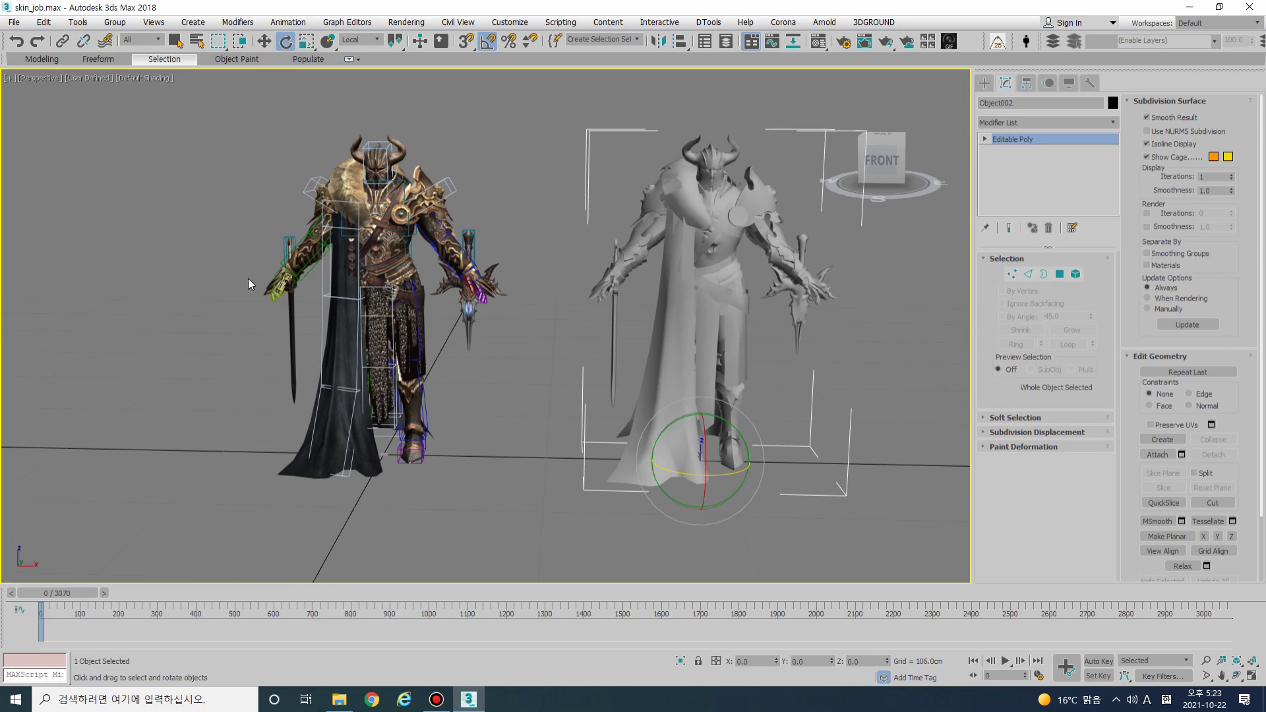
With textured Object01 selected, load SkinUtilities from the More utilities list.
click(403, 277)
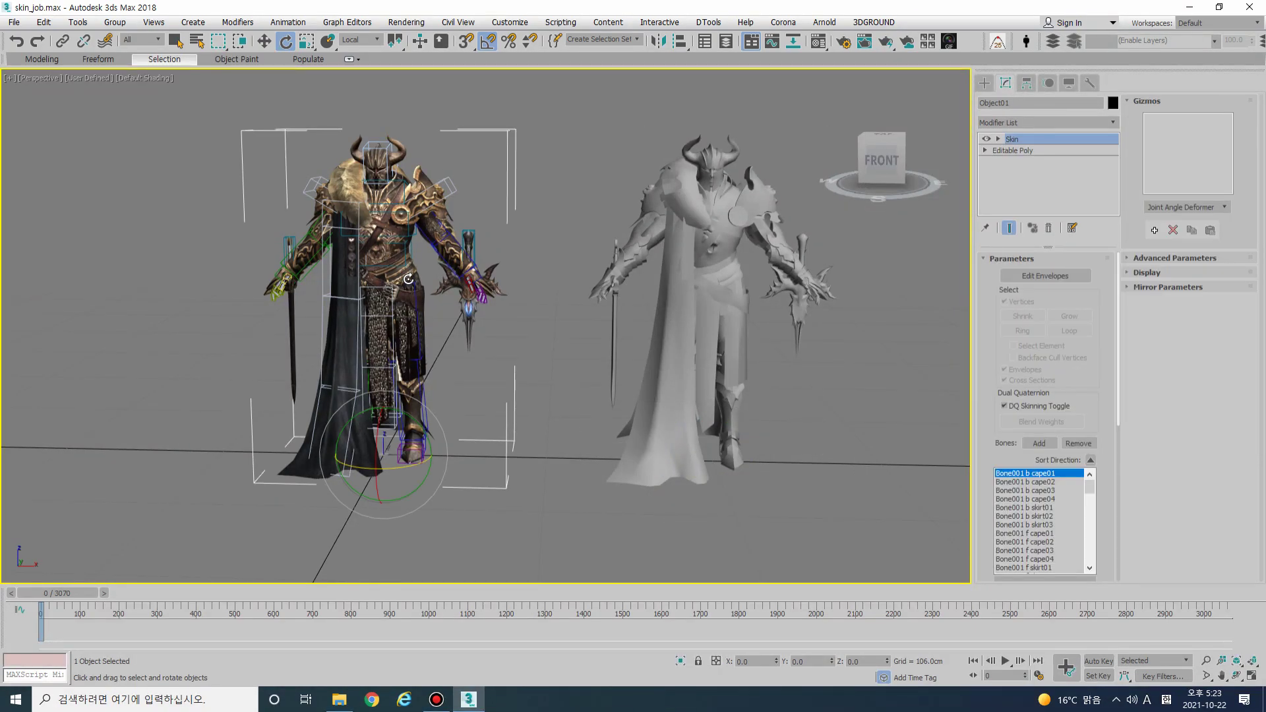
click(1091, 84)
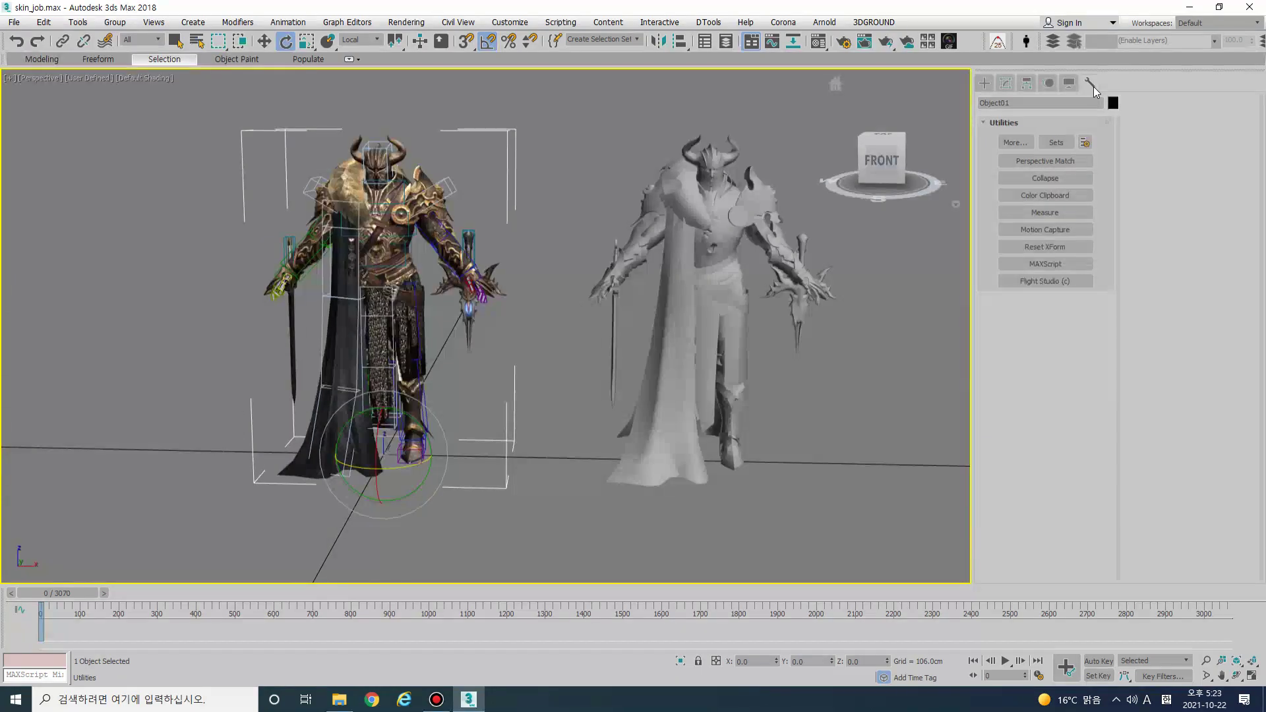
click(1015, 143)
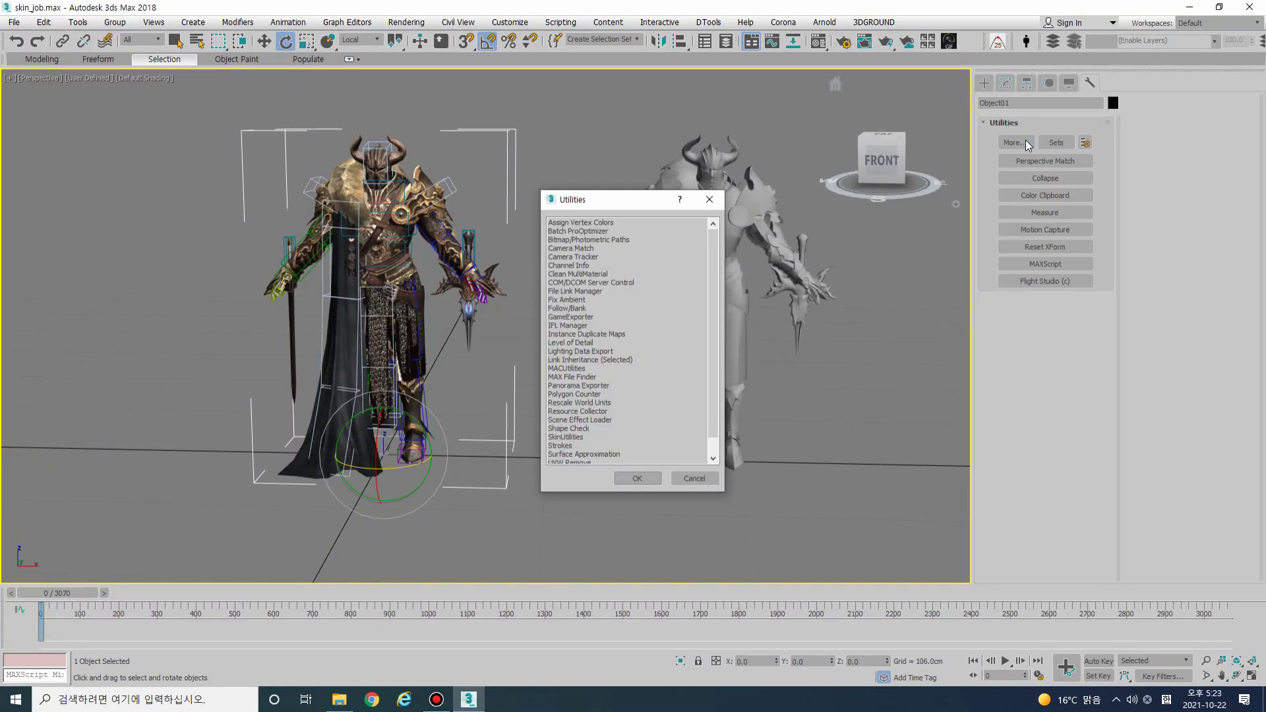
click(566, 436)
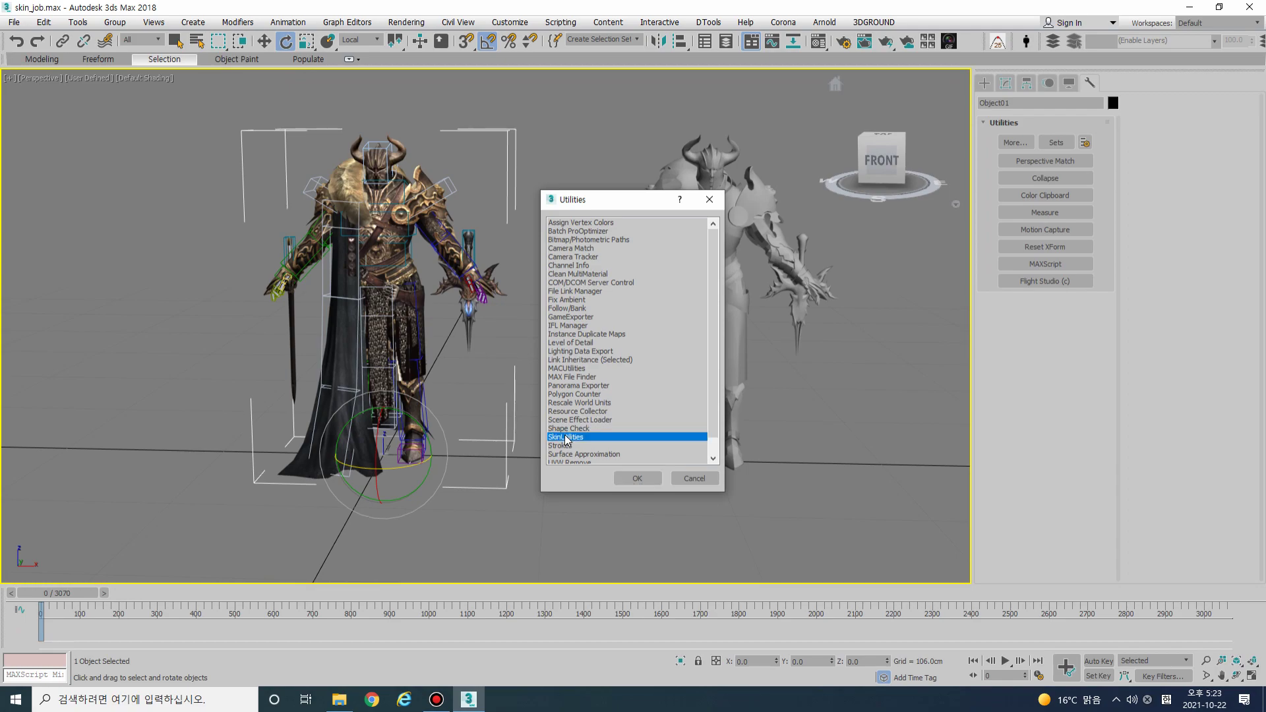
click(641, 479)
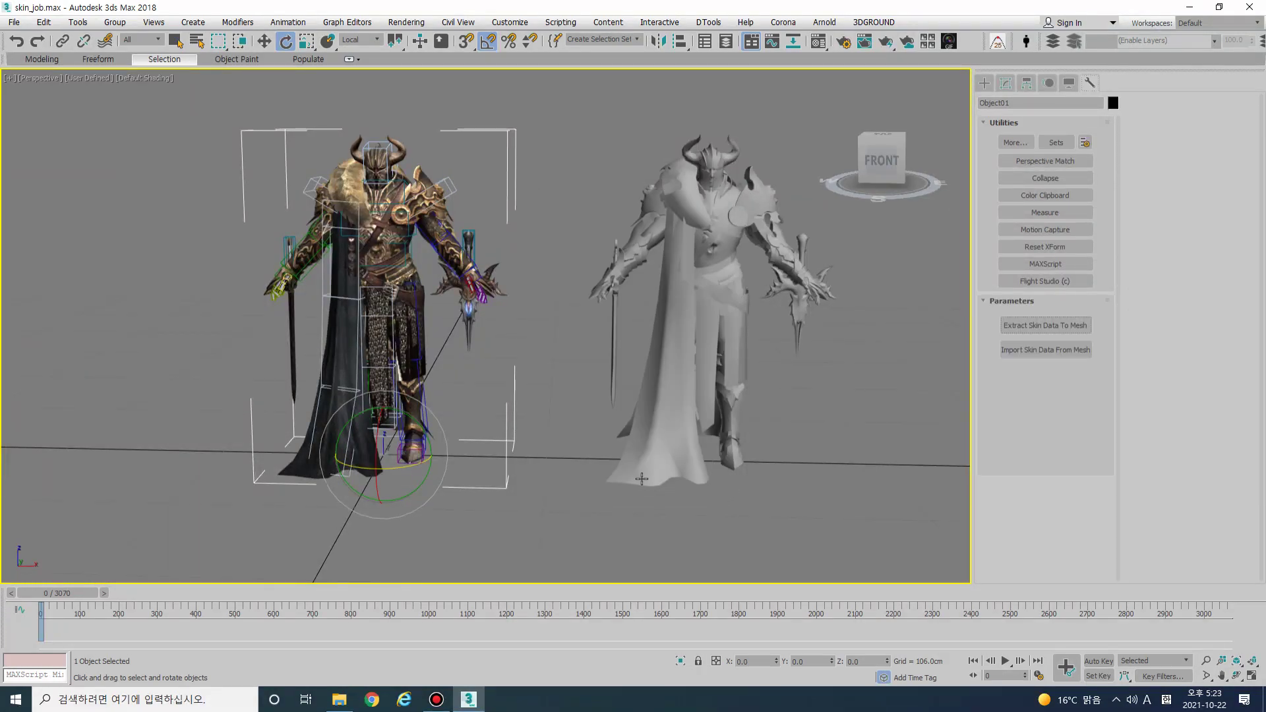
Extract the textured character's skin data into a purple skin-data mesh.
click(1039, 324)
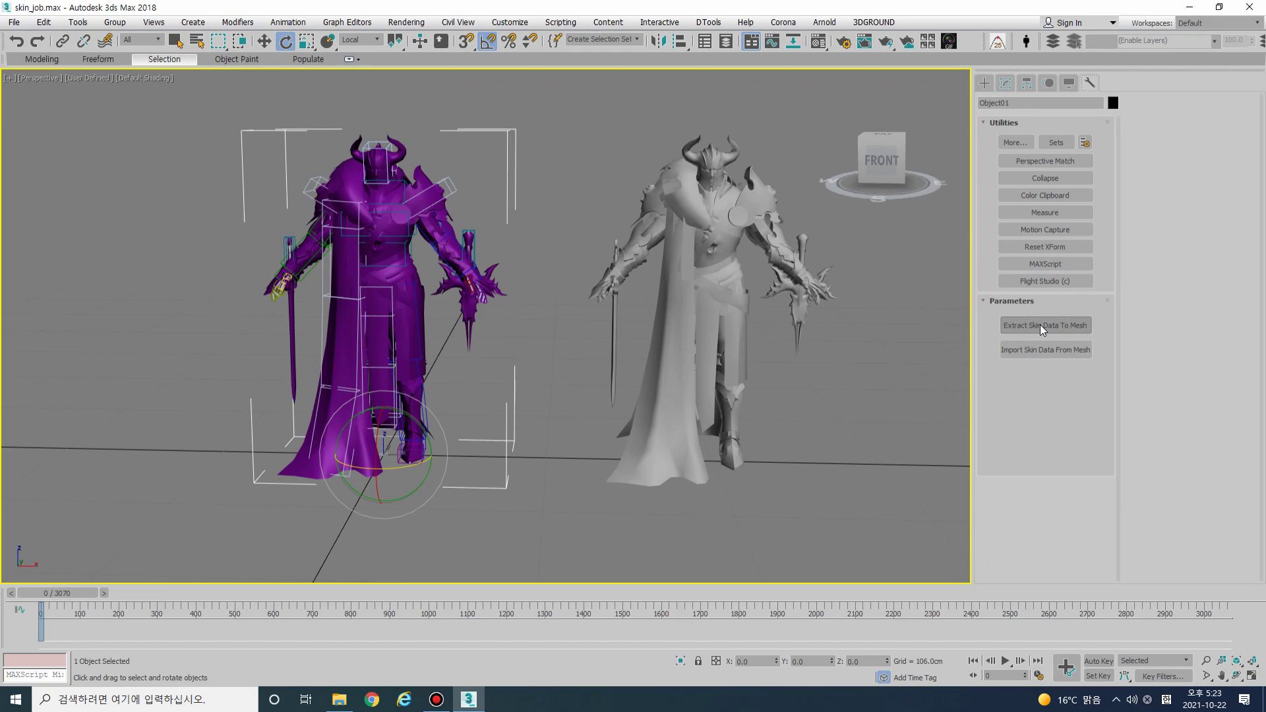
key(w)
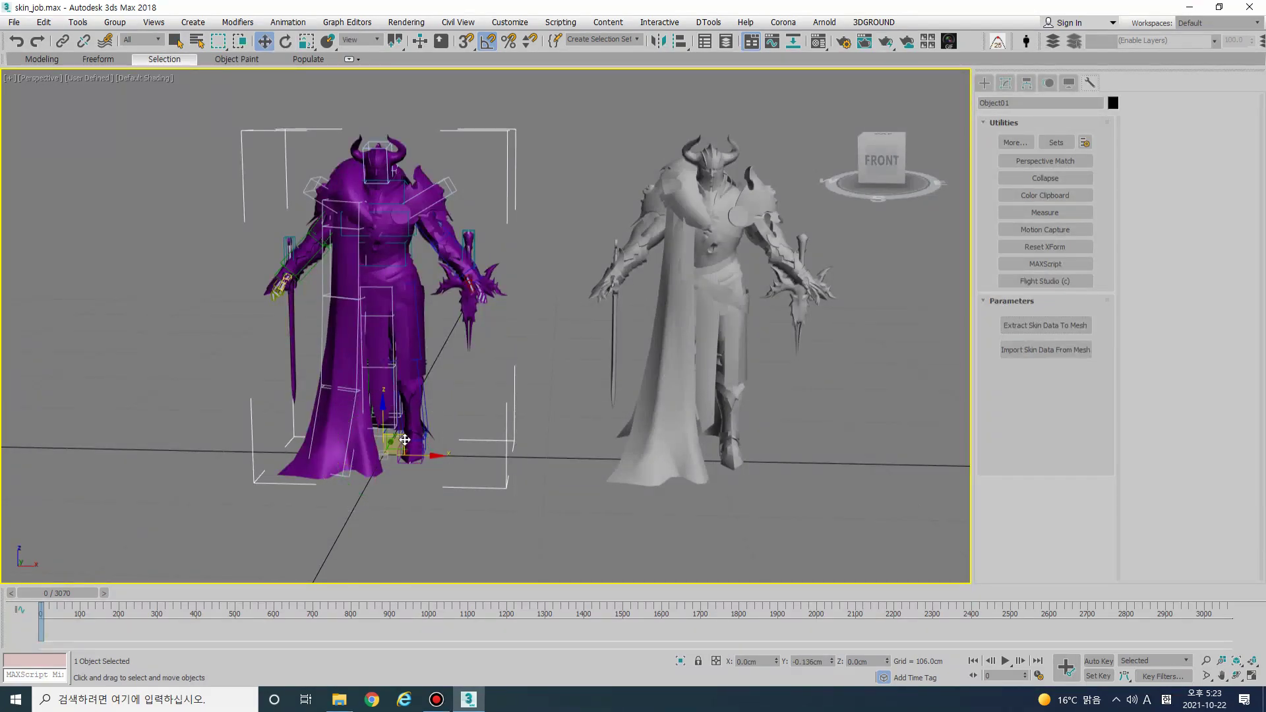
click(375, 279)
right_click(375, 279)
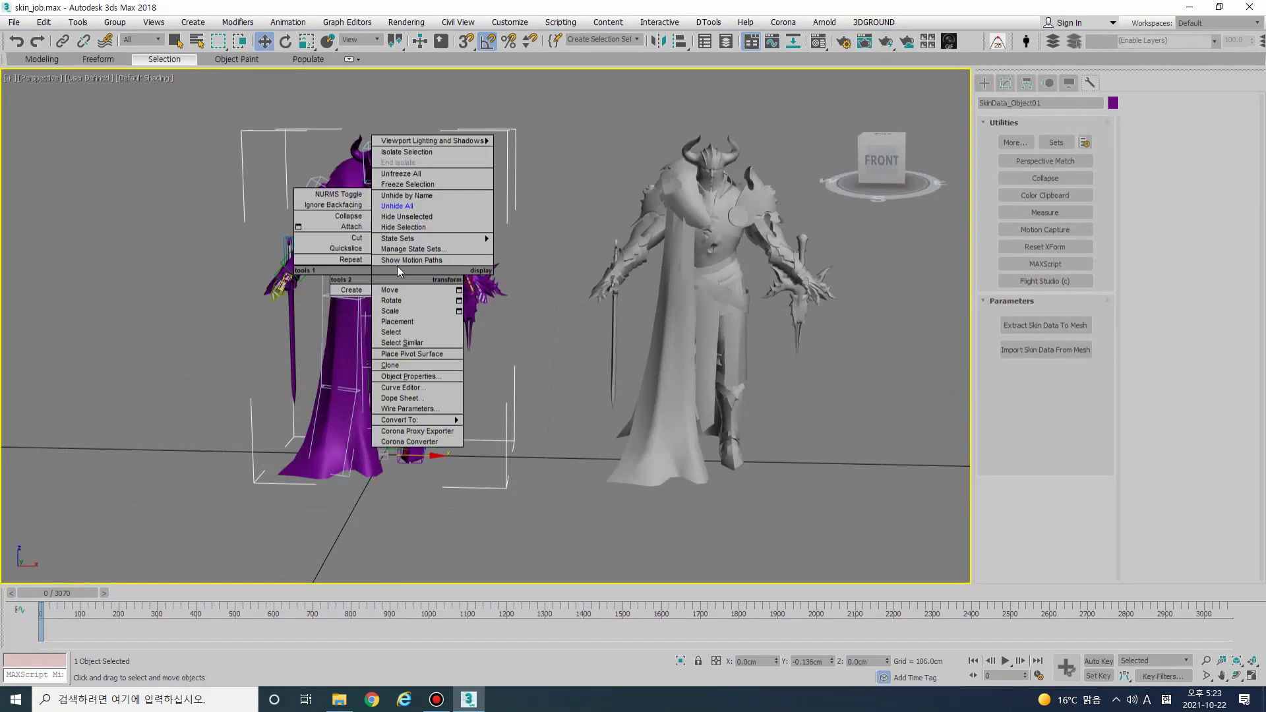
click(410, 228)
Hide the textured character so the purple mesh shows, then select gray Object002.
click(384, 226)
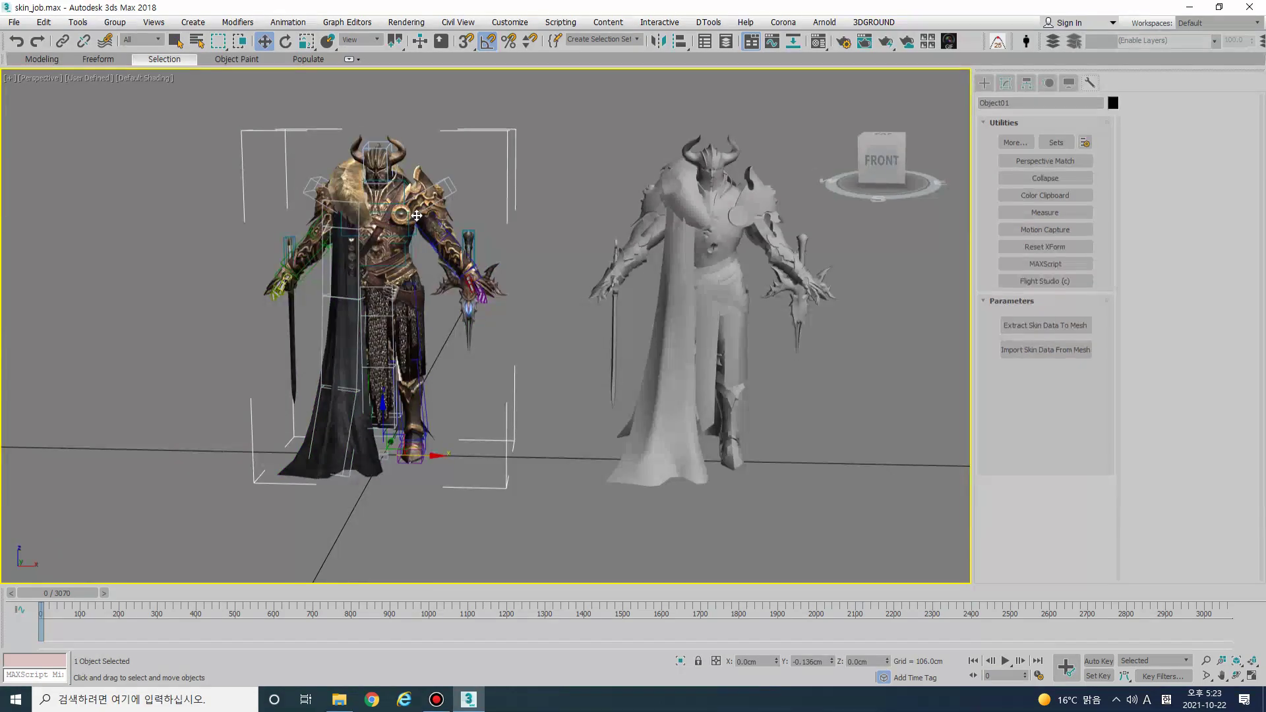
right_click(472, 211)
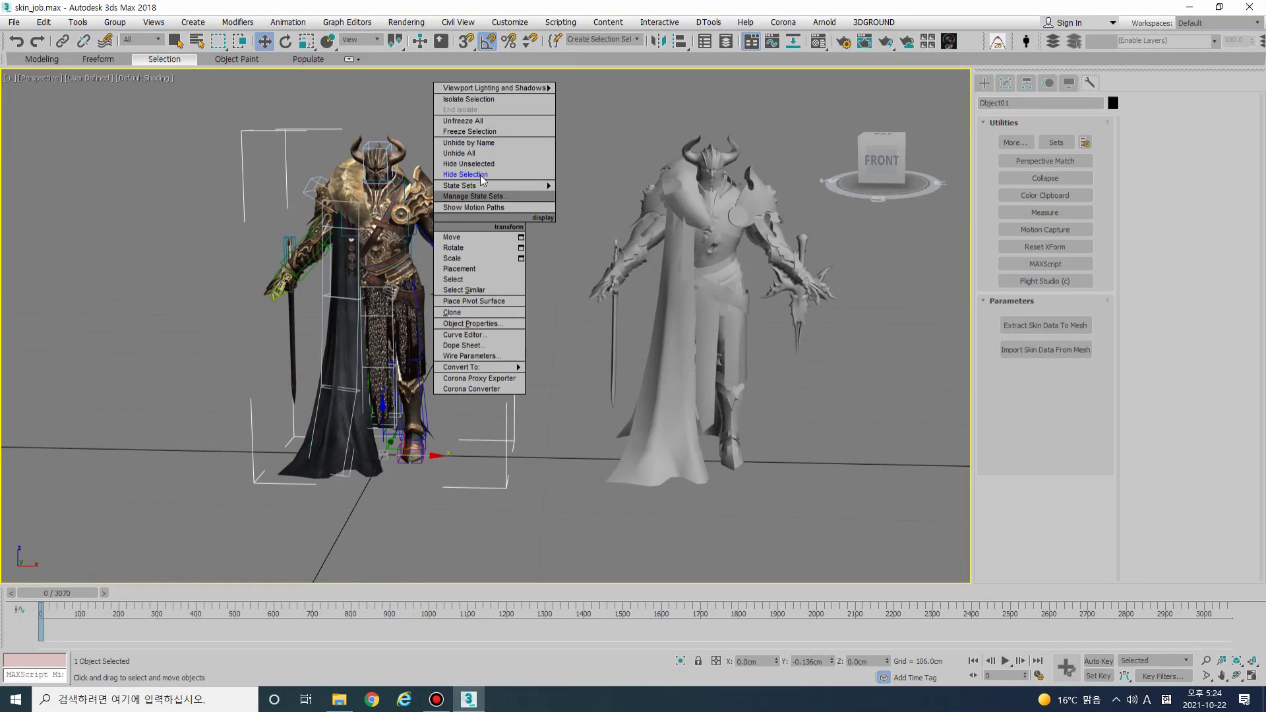
click(589, 39)
text(11)
right_click(496, 175)
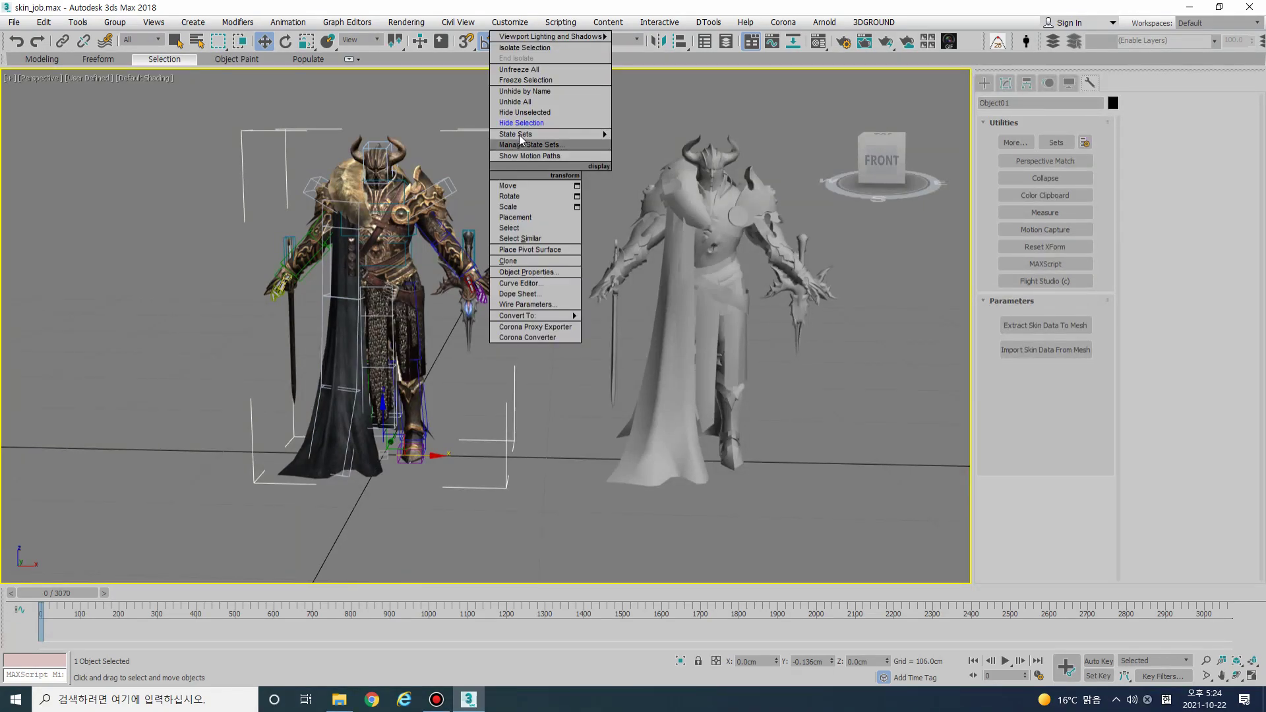
click(537, 105)
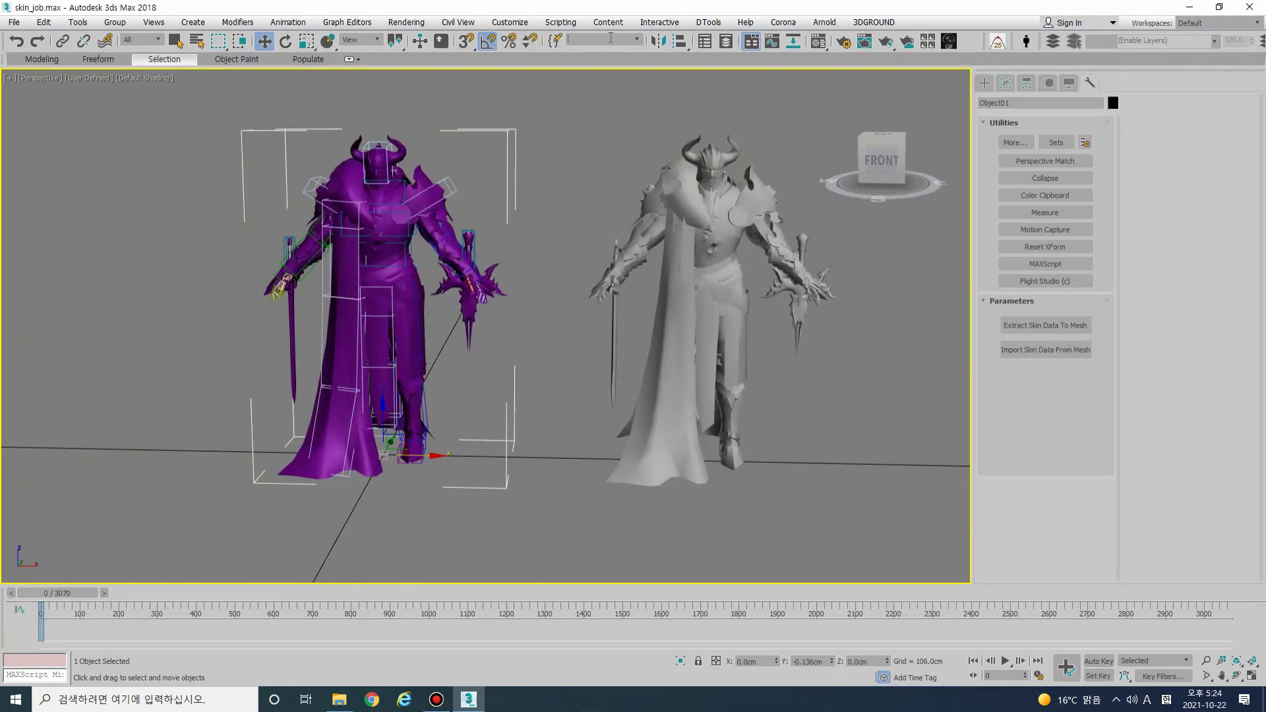
right_click(523, 254)
click(553, 198)
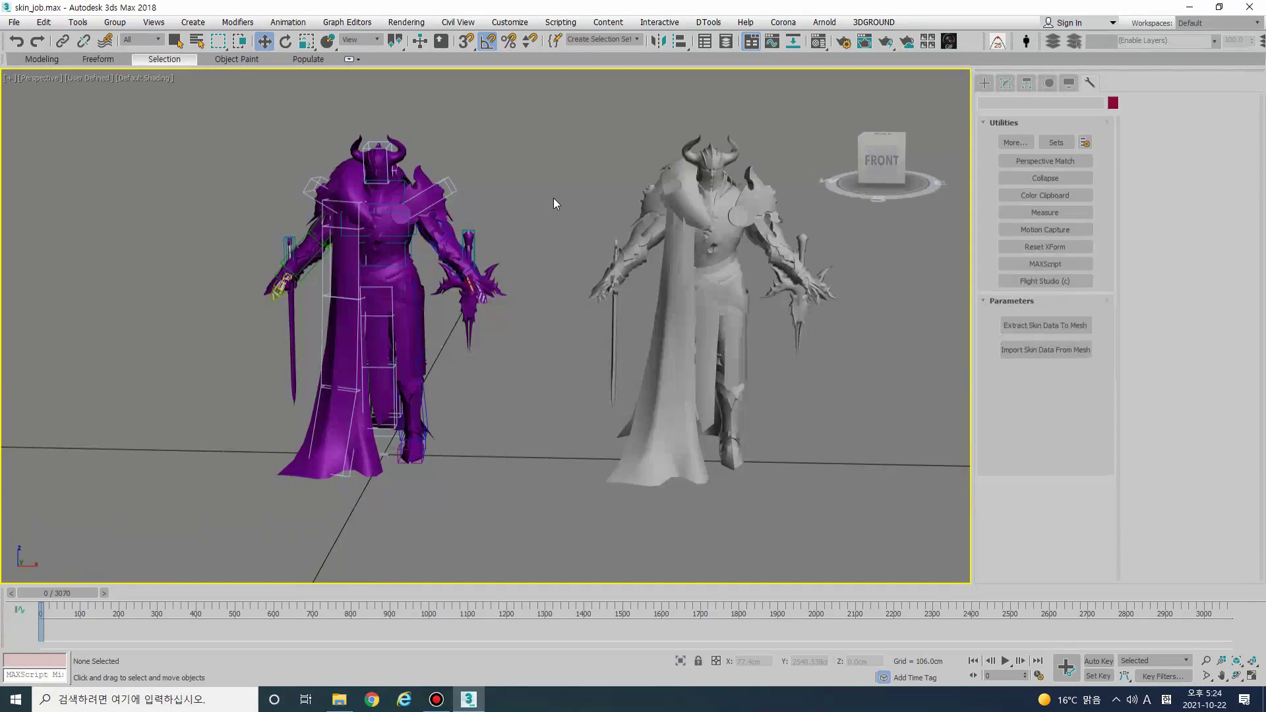
click(686, 232)
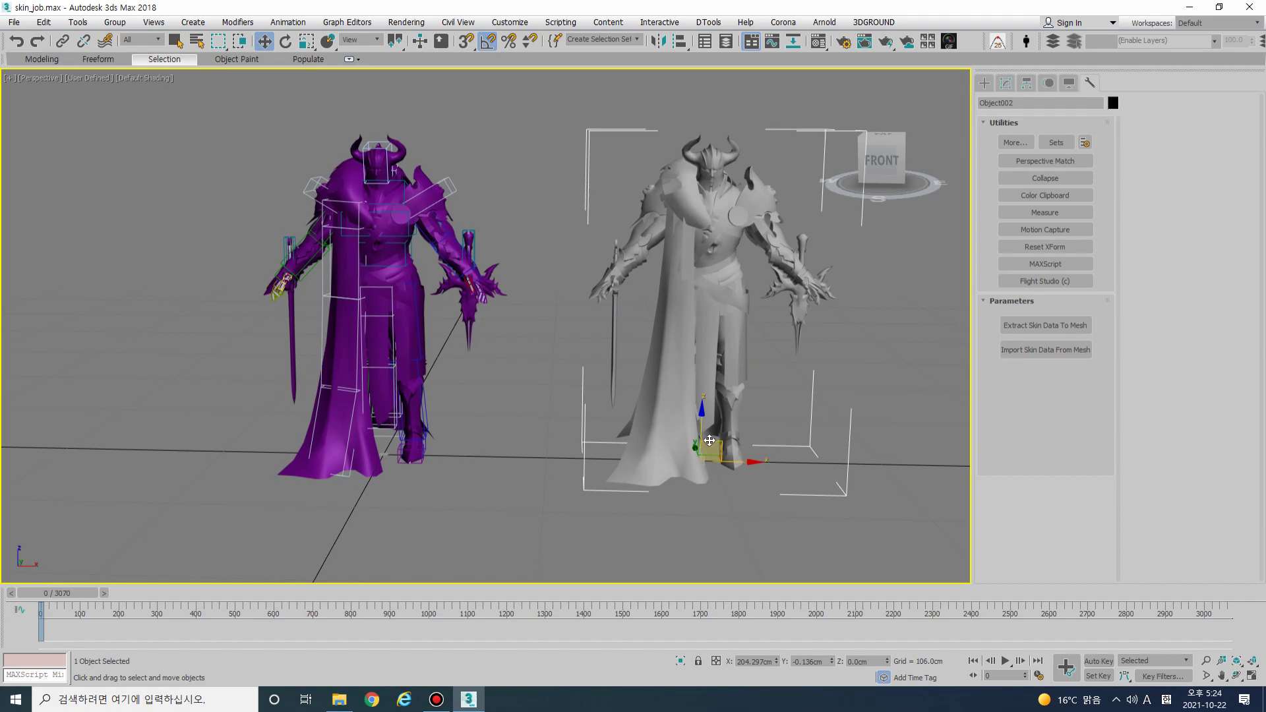
Move the gray character onto the purple mesh and orbit around the overlapping pair.
right_click(777, 661)
scroll(416, 339, up, 6)
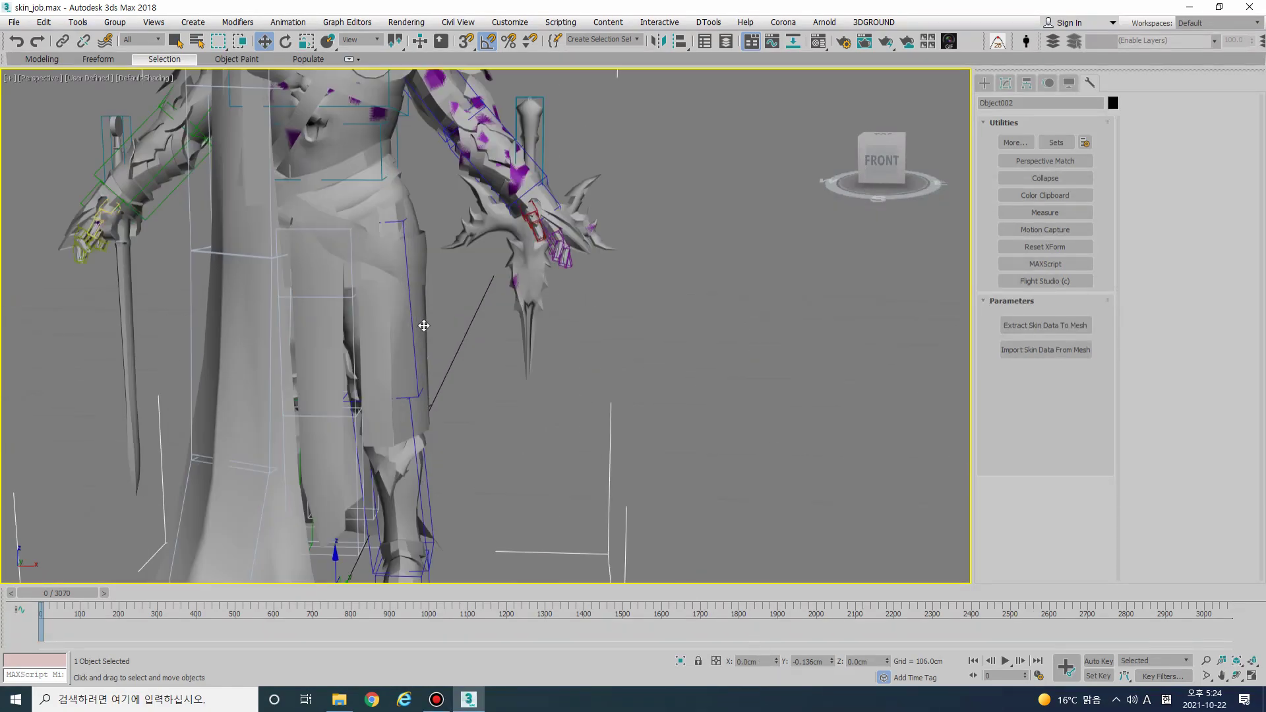
alt+middle_drag(429, 277, 488, 268)
middle_drag(565, 267, 527, 272)
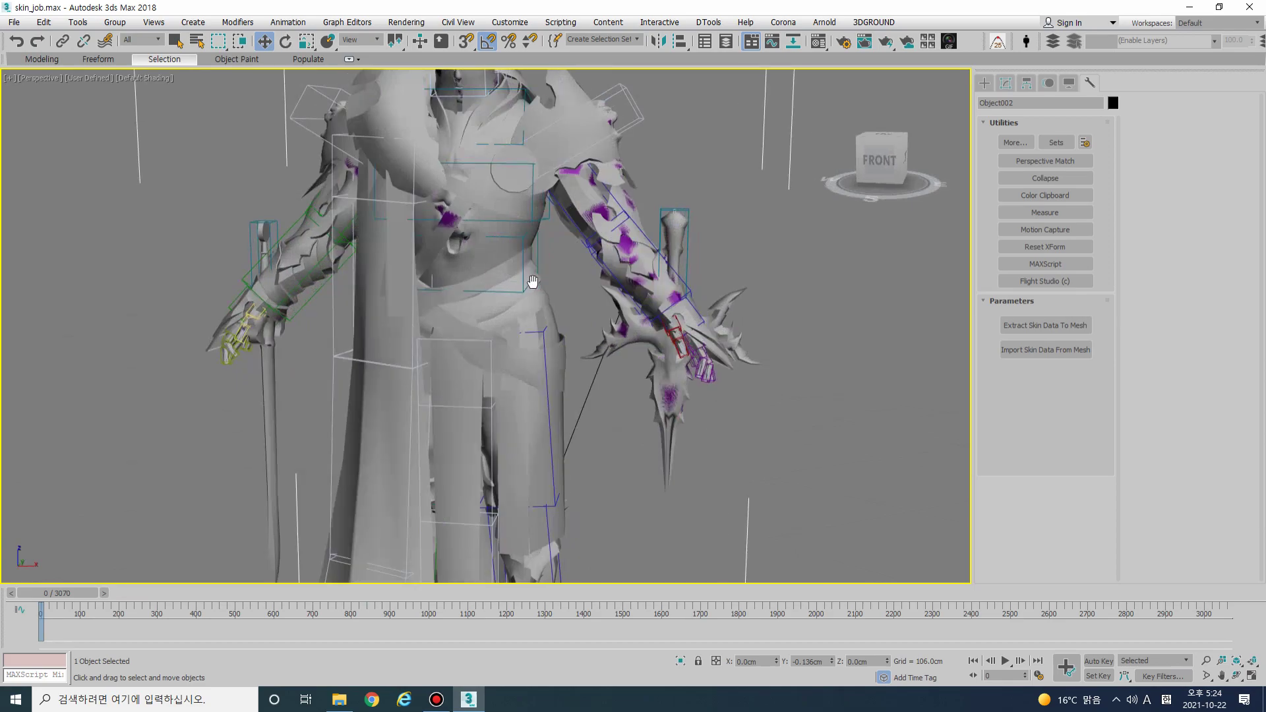
Add a Skin modifier to Object002 and open the Select Bones list.
click(1005, 83)
click(1022, 121)
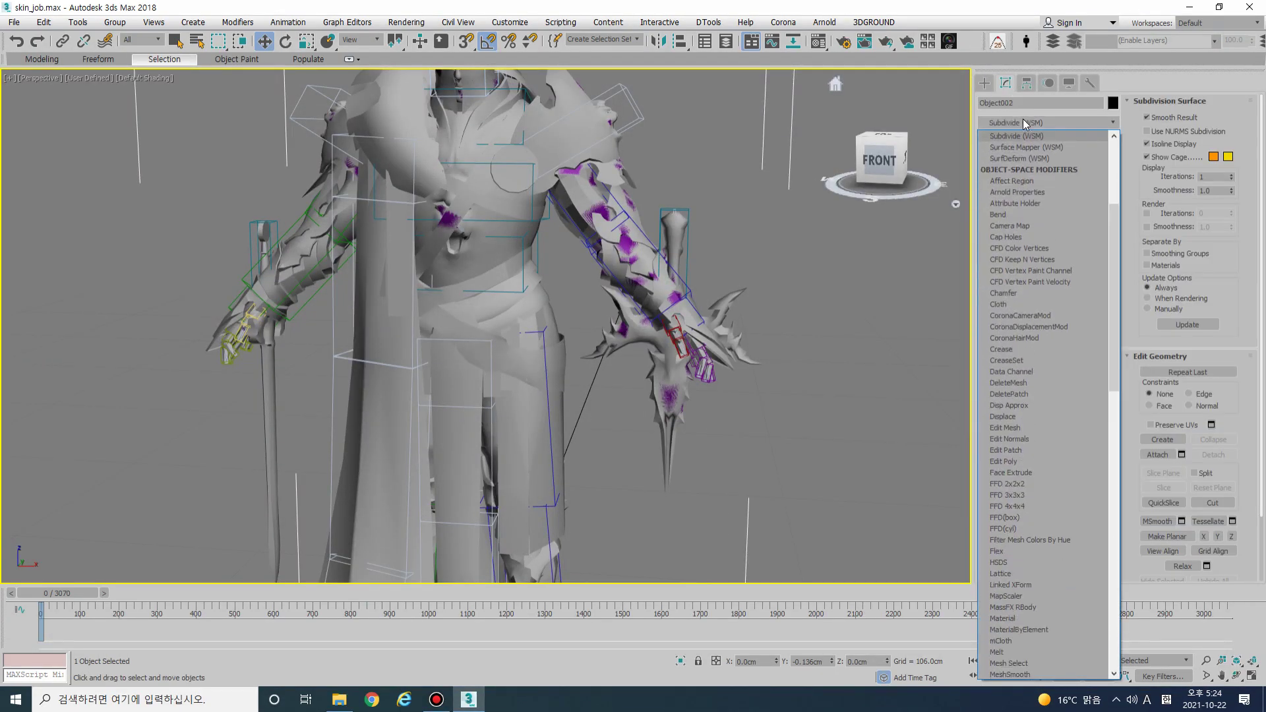
text(skin)
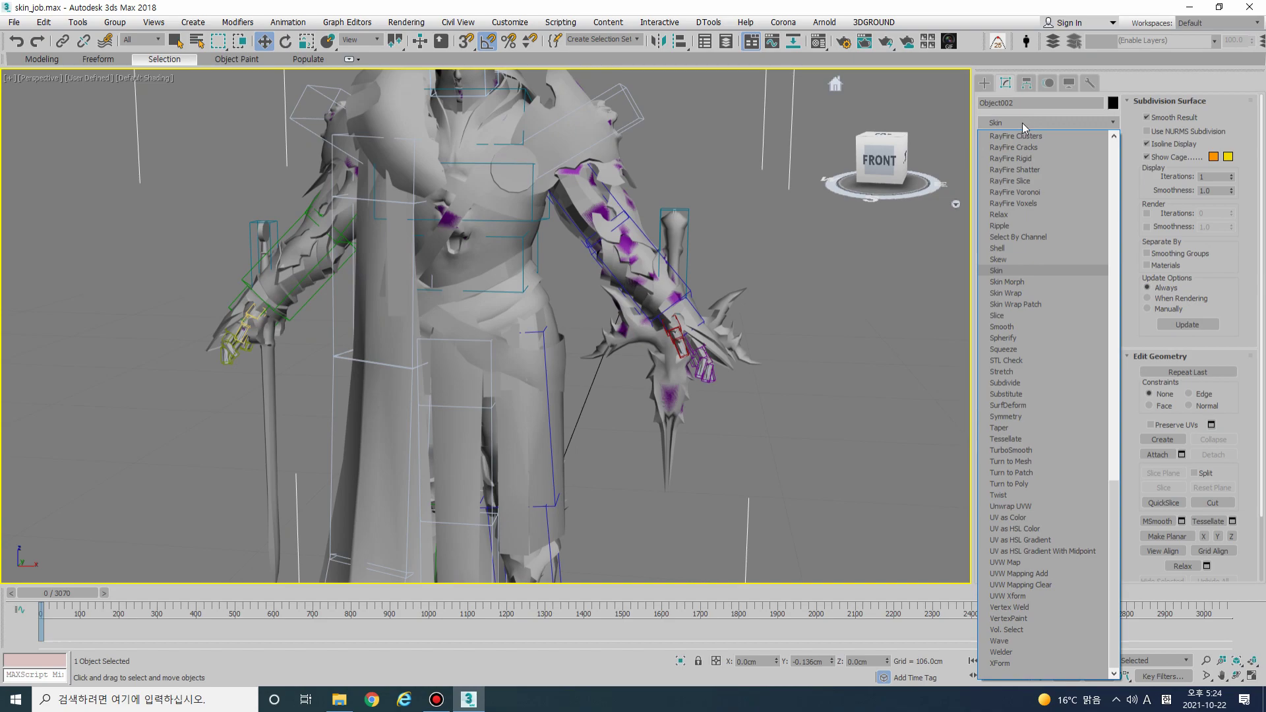
click(1000, 270)
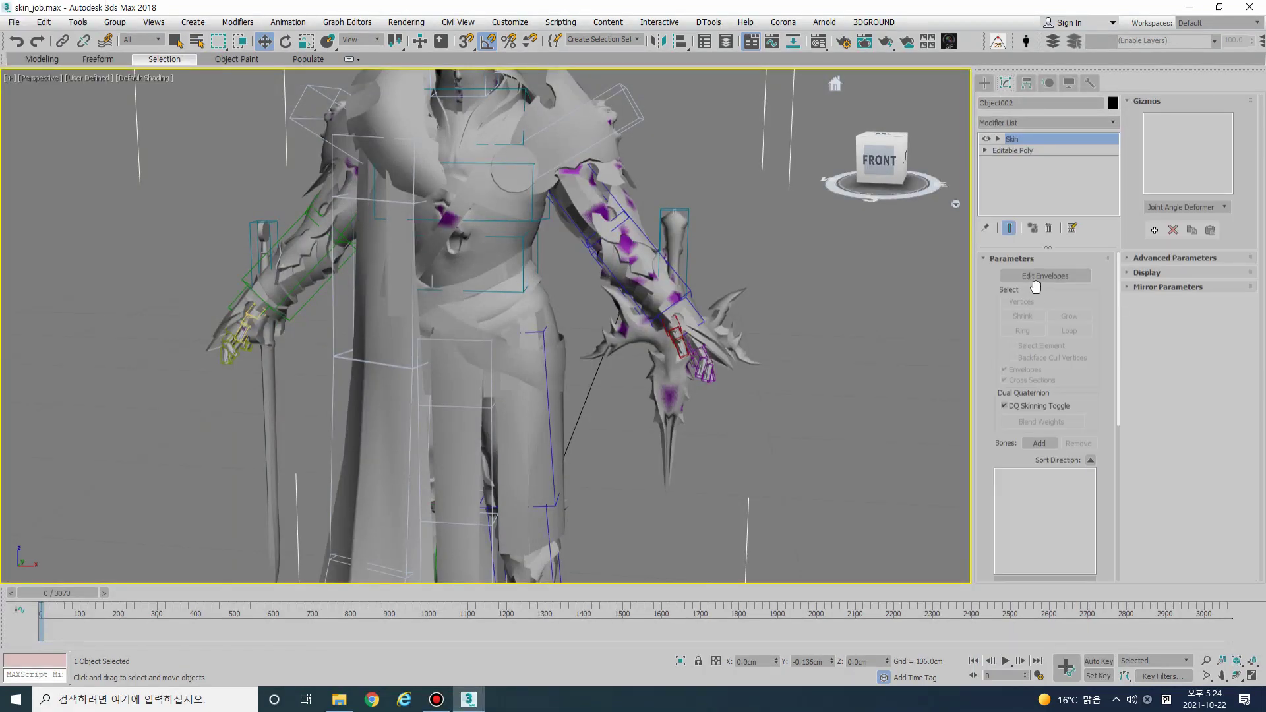
click(1044, 441)
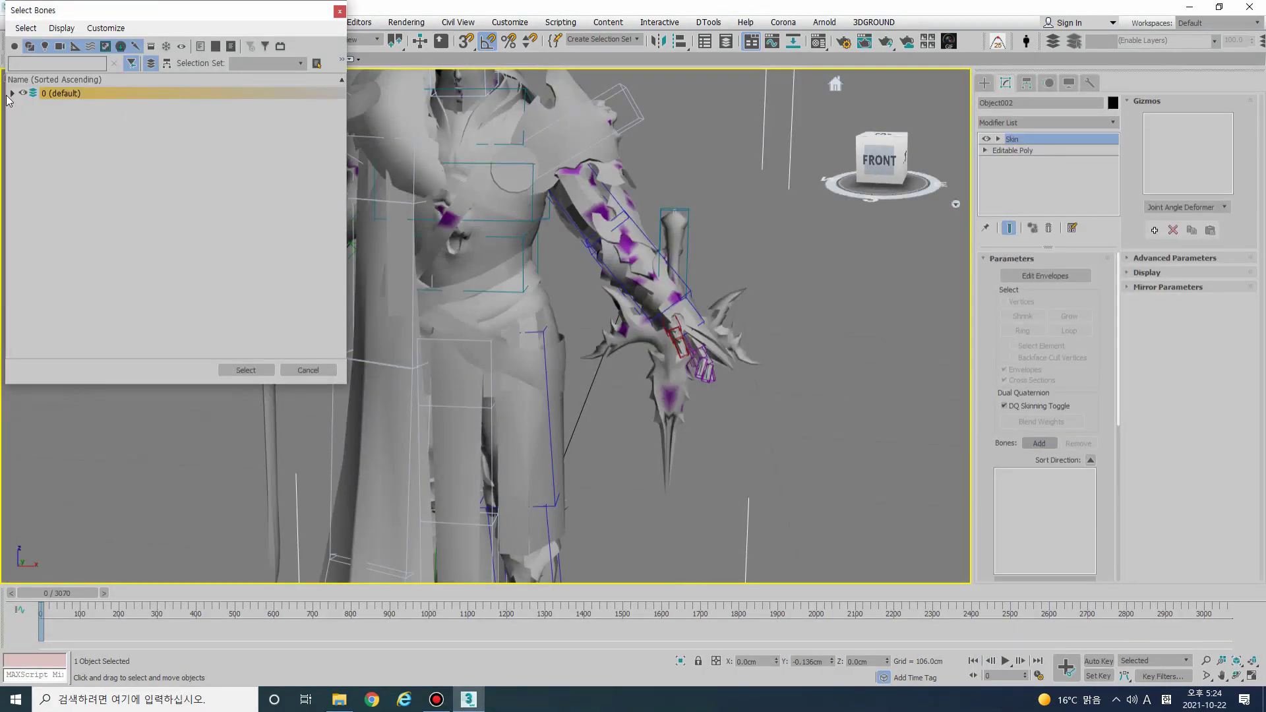
Add every bone from the 0 (default) layer to the Skin modifier.
click(11, 94)
scroll(185, 227, down, 5)
scroll(227, 247, down, 10)
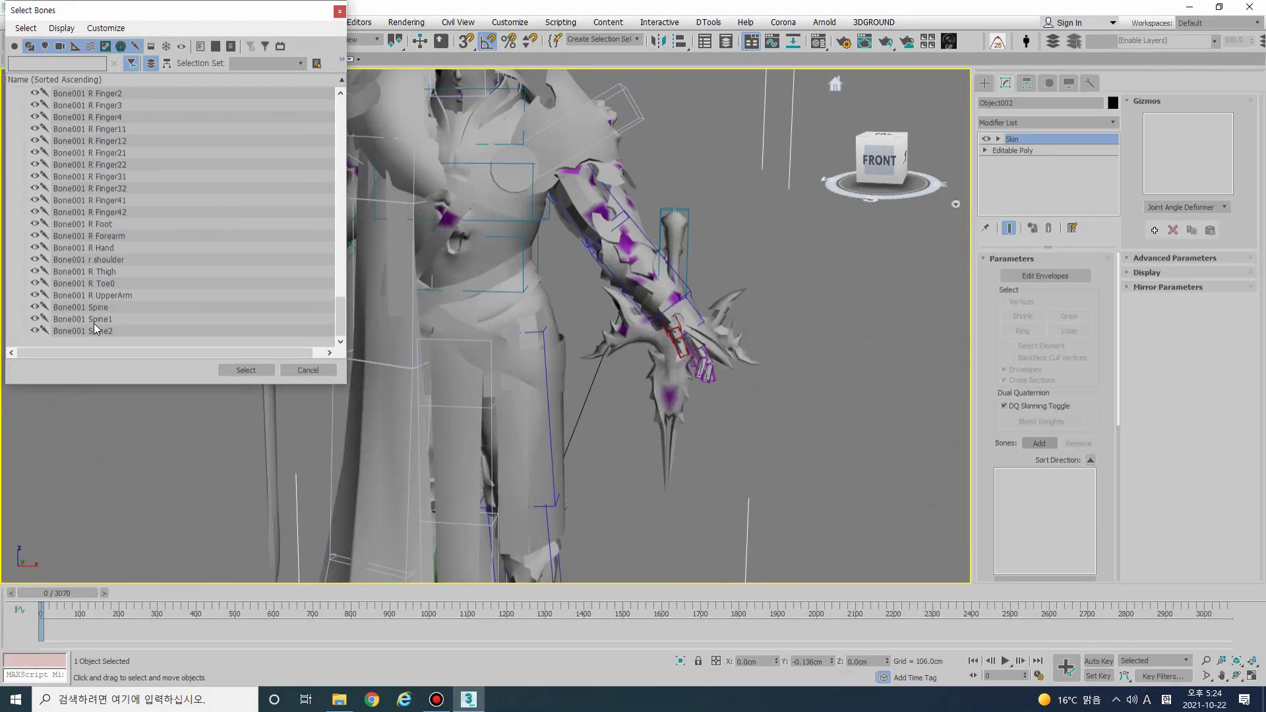
key(ctrl+a)
click(257, 372)
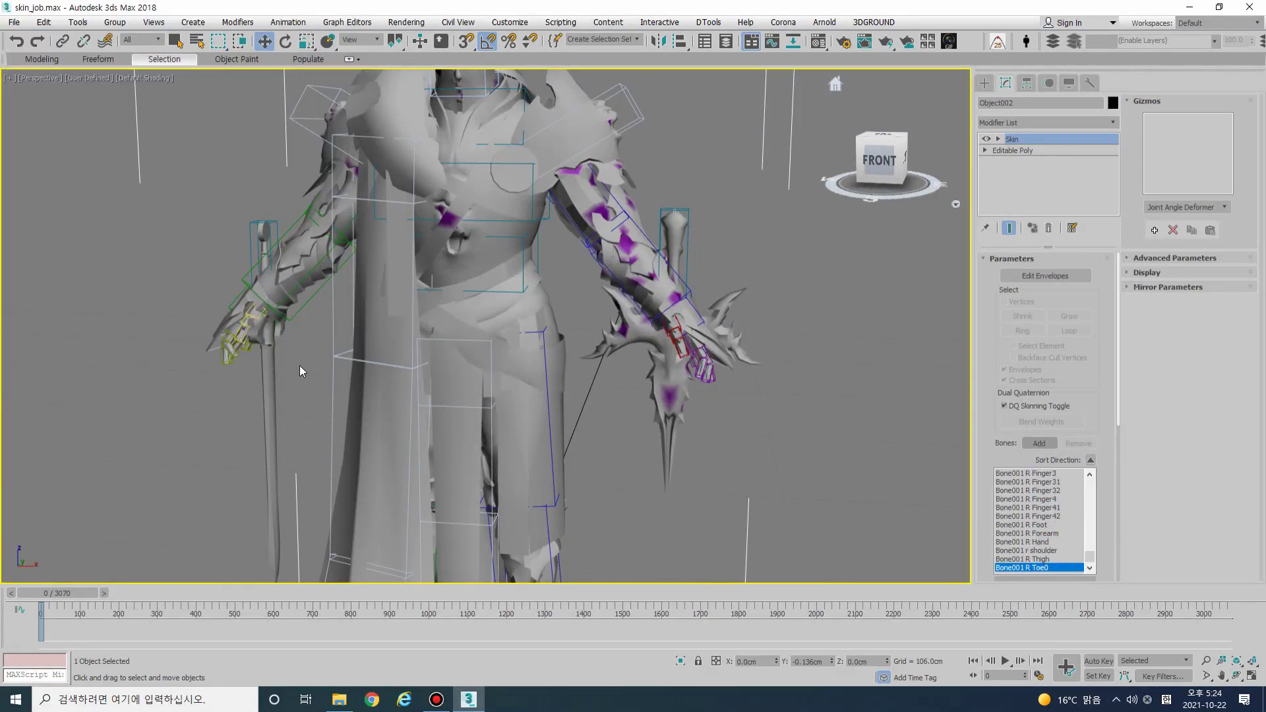
Switch the viewport to wireframe and frame the feet from above.
middle_drag(590, 377, 588, 330)
mouse_move(418, 375)
middle_down()
mouse_move(481, 291)
mouse_move(496, 347)
middle_up()
key(F3)
middle_drag(583, 305, 518, 364)
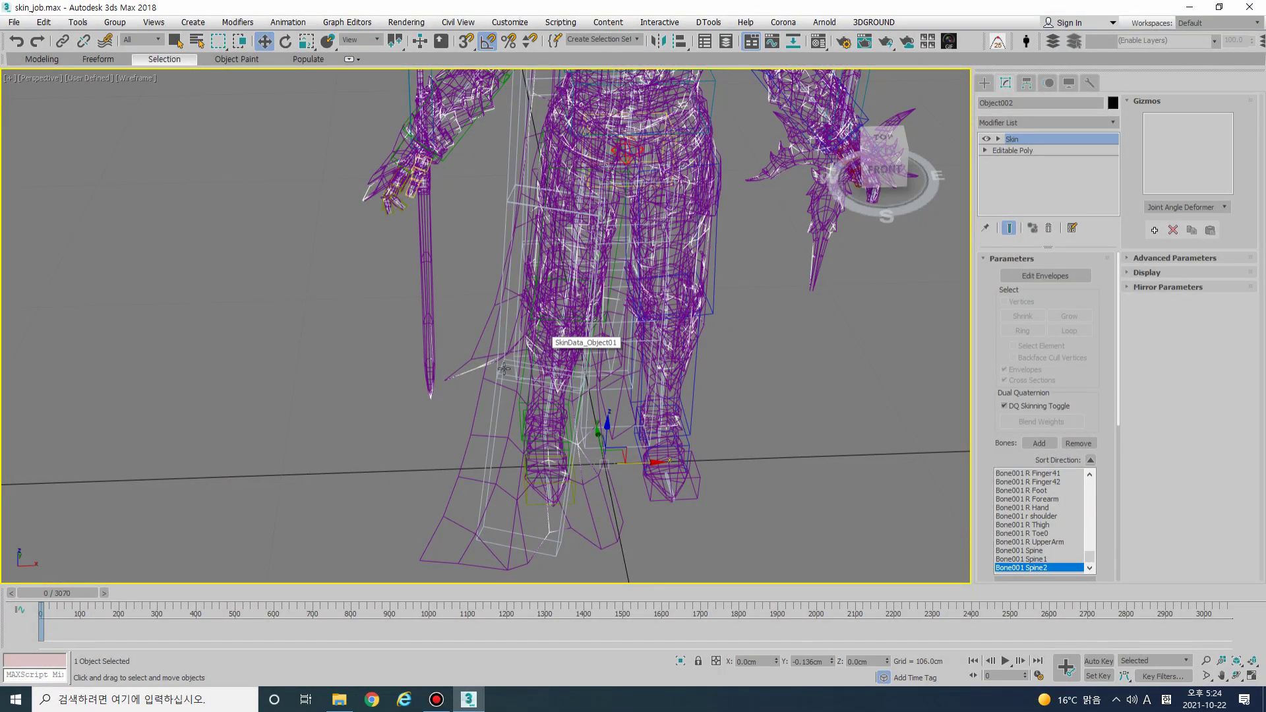
Select the purple SkinData_Object01 mesh and return the view to shaded.
middle_drag(485, 361, 499, 243)
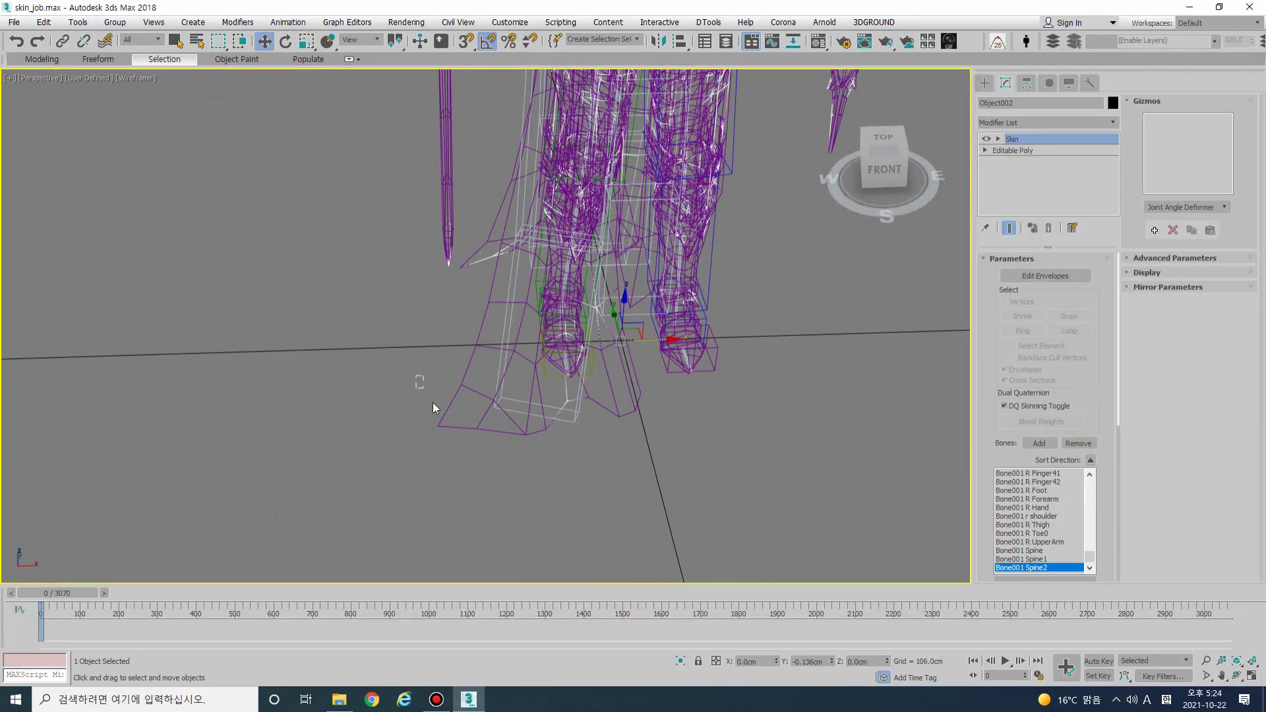
drag(417, 374, 465, 452)
scroll(456, 448, up, 6)
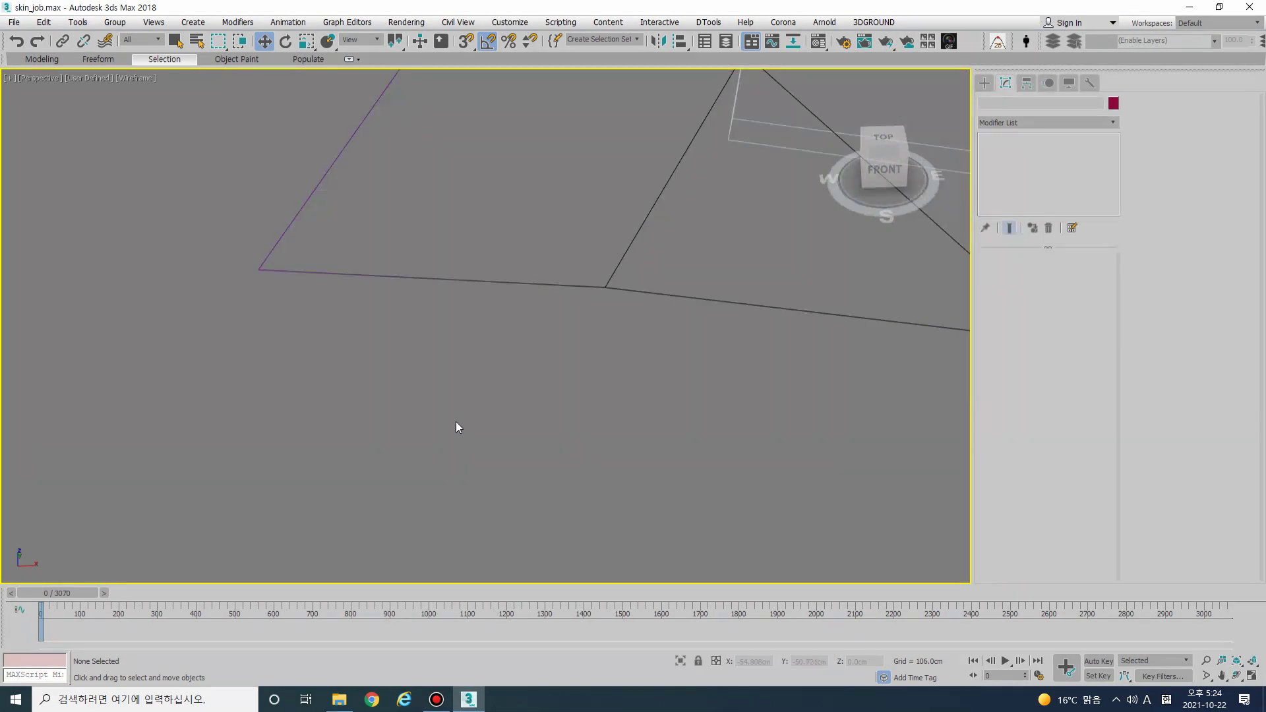
click(315, 277)
scroll(612, 234, down, 5)
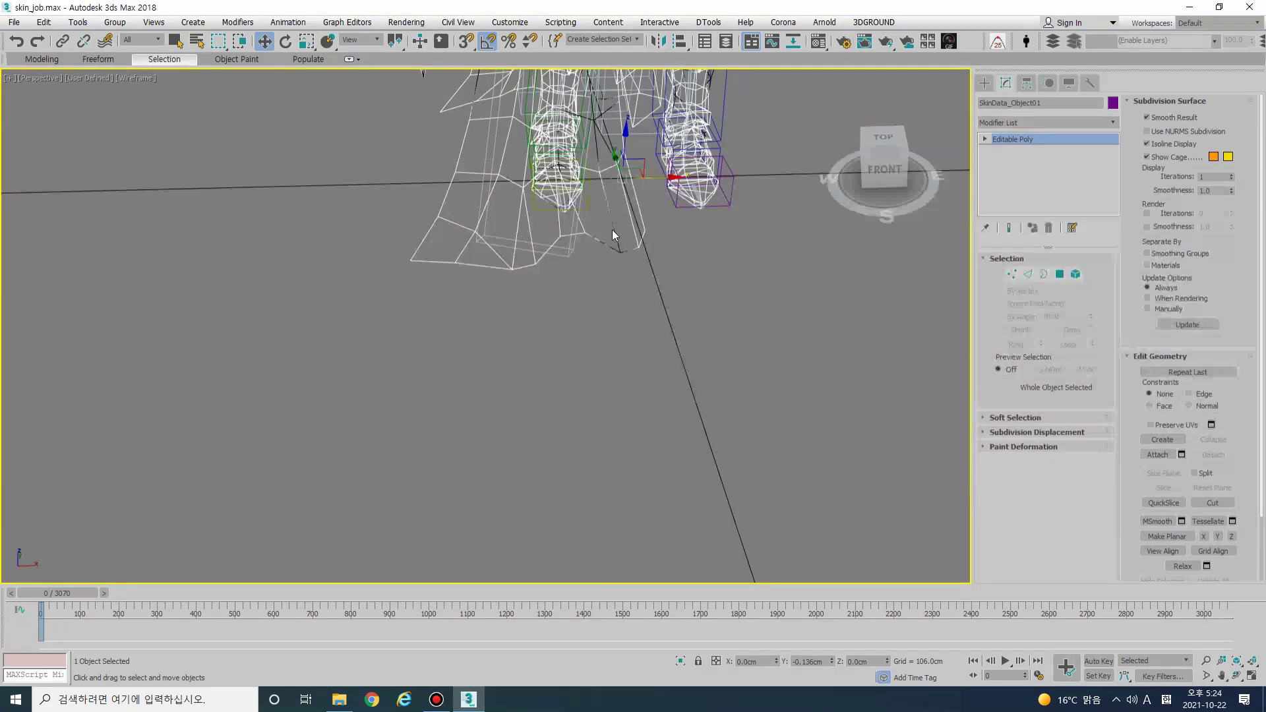
key(F3)
Test-move the purple mesh, undo it, and add the gray mesh to the selection.
scroll(611, 229, down, 6)
drag(561, 417, 773, 411)
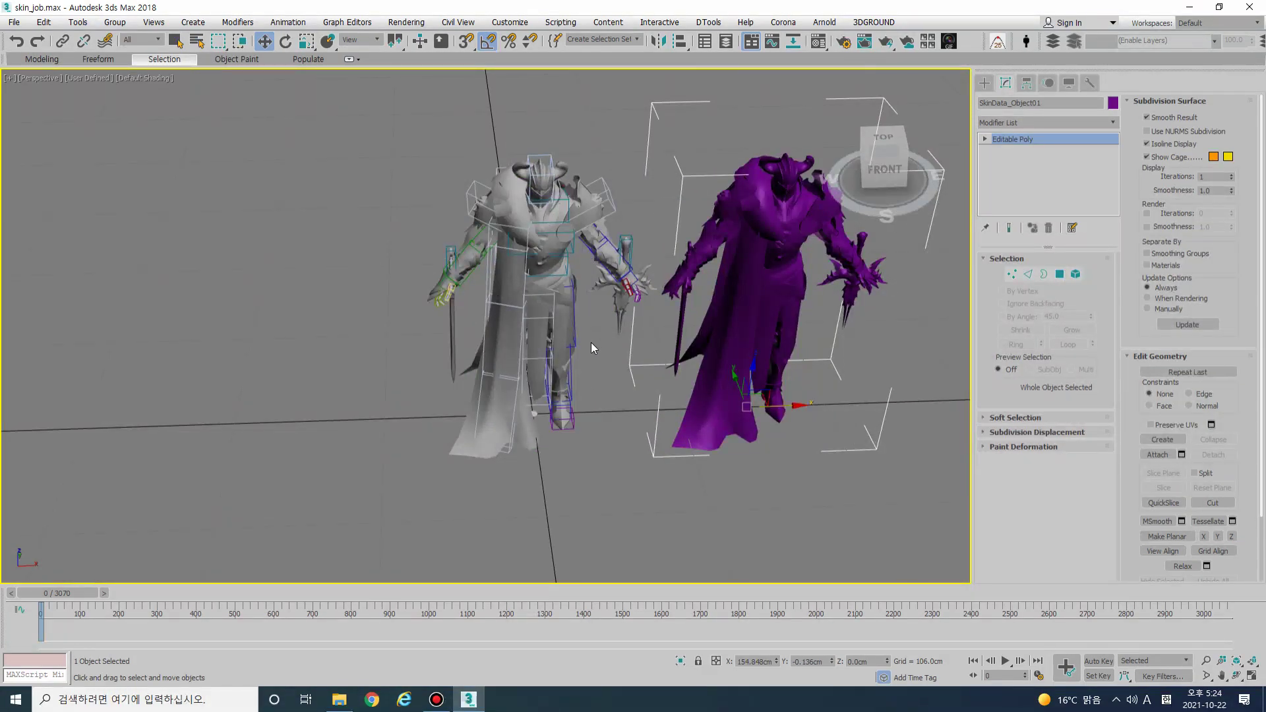
key(ctrl+z)
scroll(467, 456, up, 10)
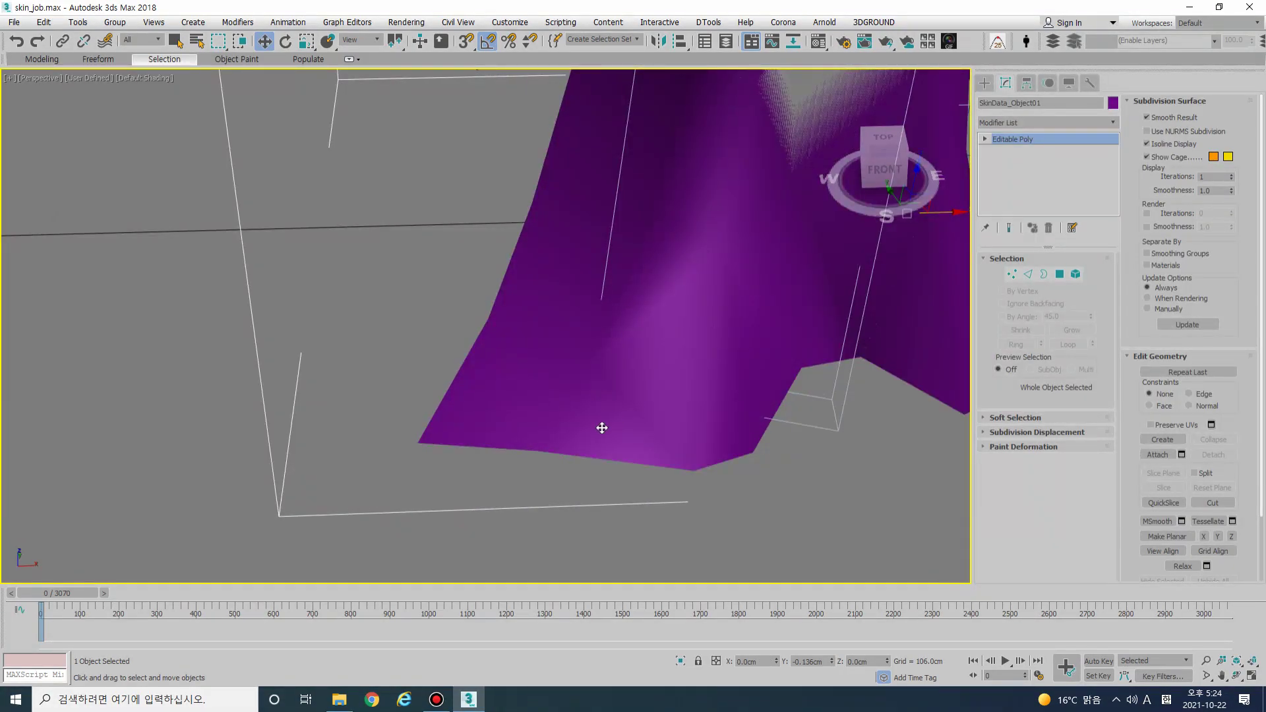
ctrl+click(678, 418)
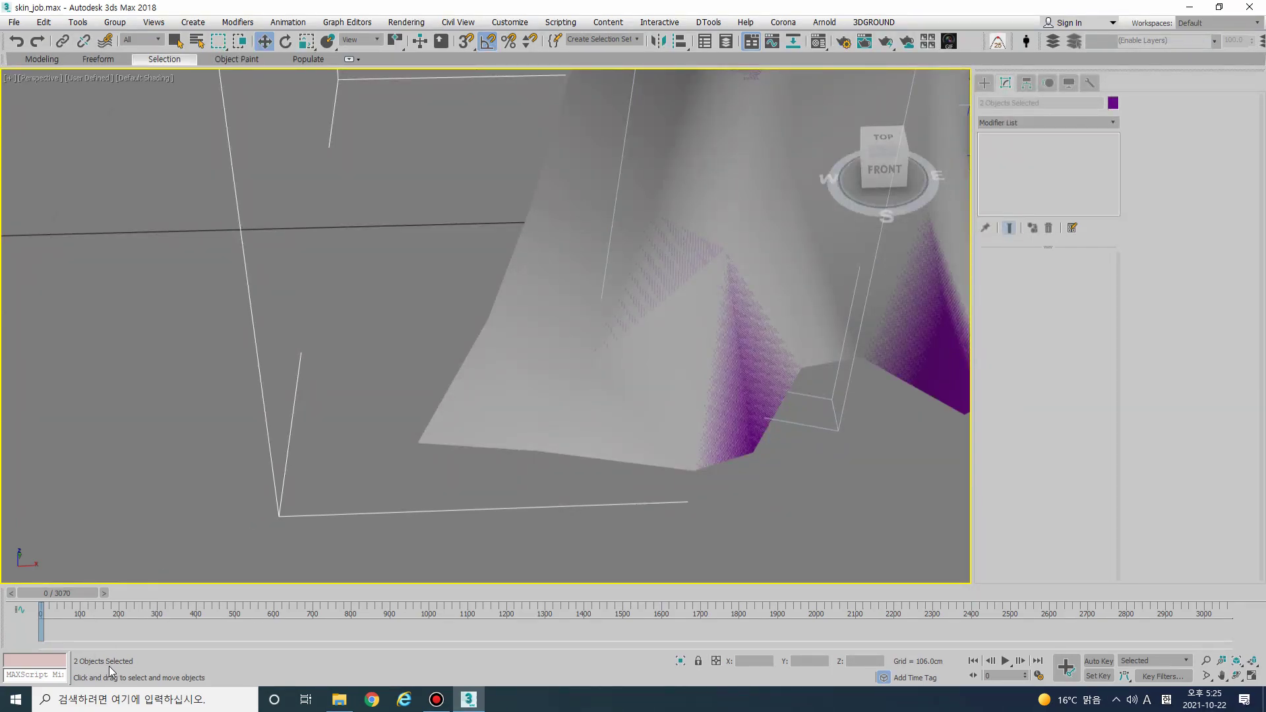
scroll(556, 337, down, 3)
scroll(555, 336, up, 3)
Import skin data from SkinData_Object01 onto the gray mesh using Match By Name.
click(1089, 83)
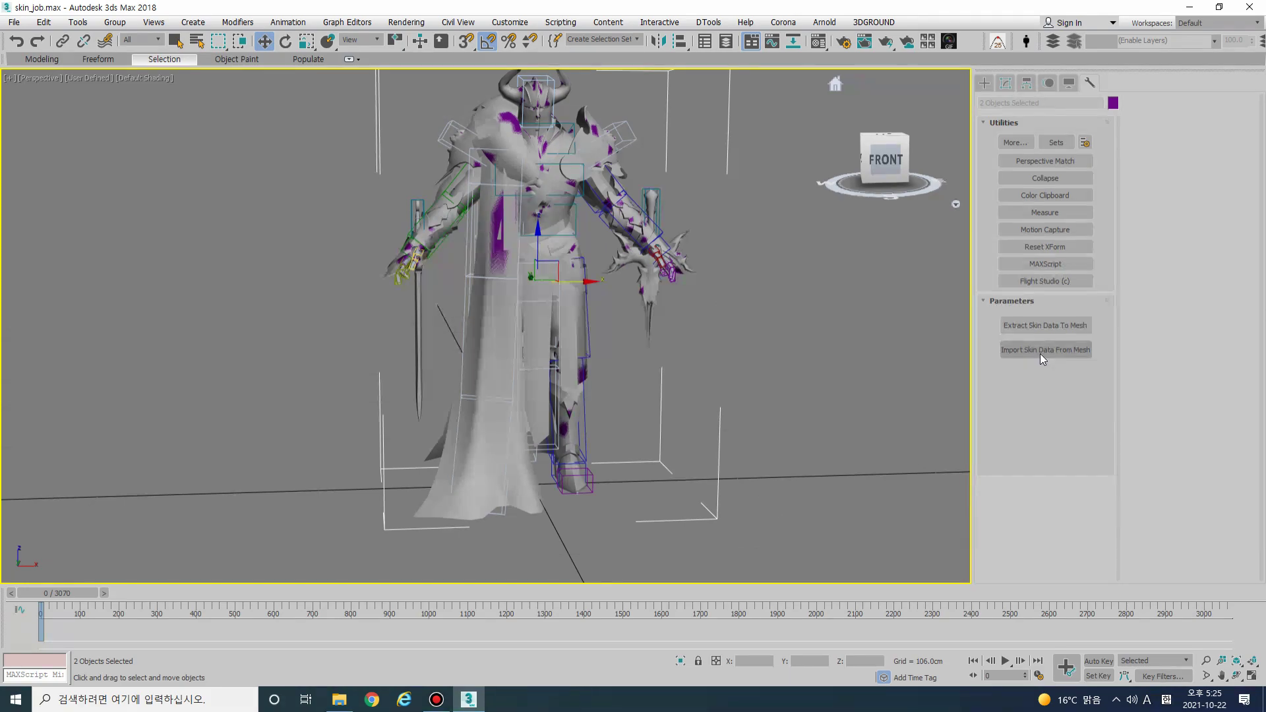
click(1070, 350)
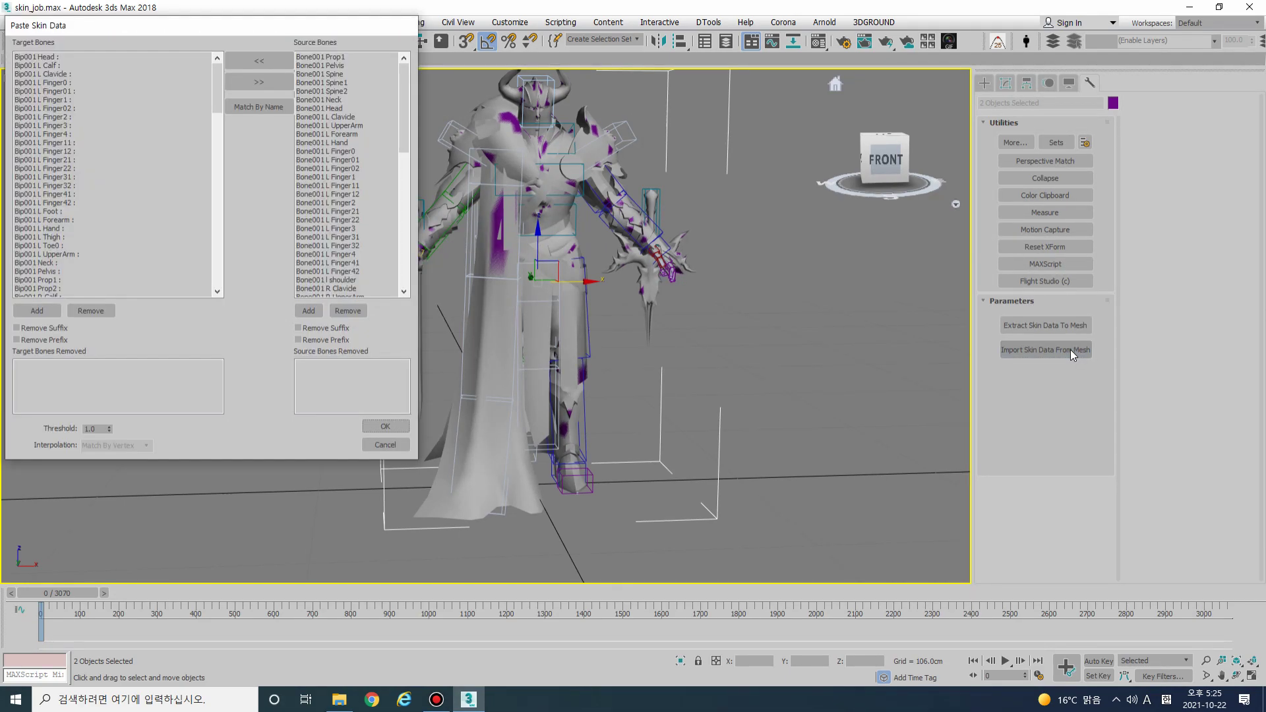
click(271, 105)
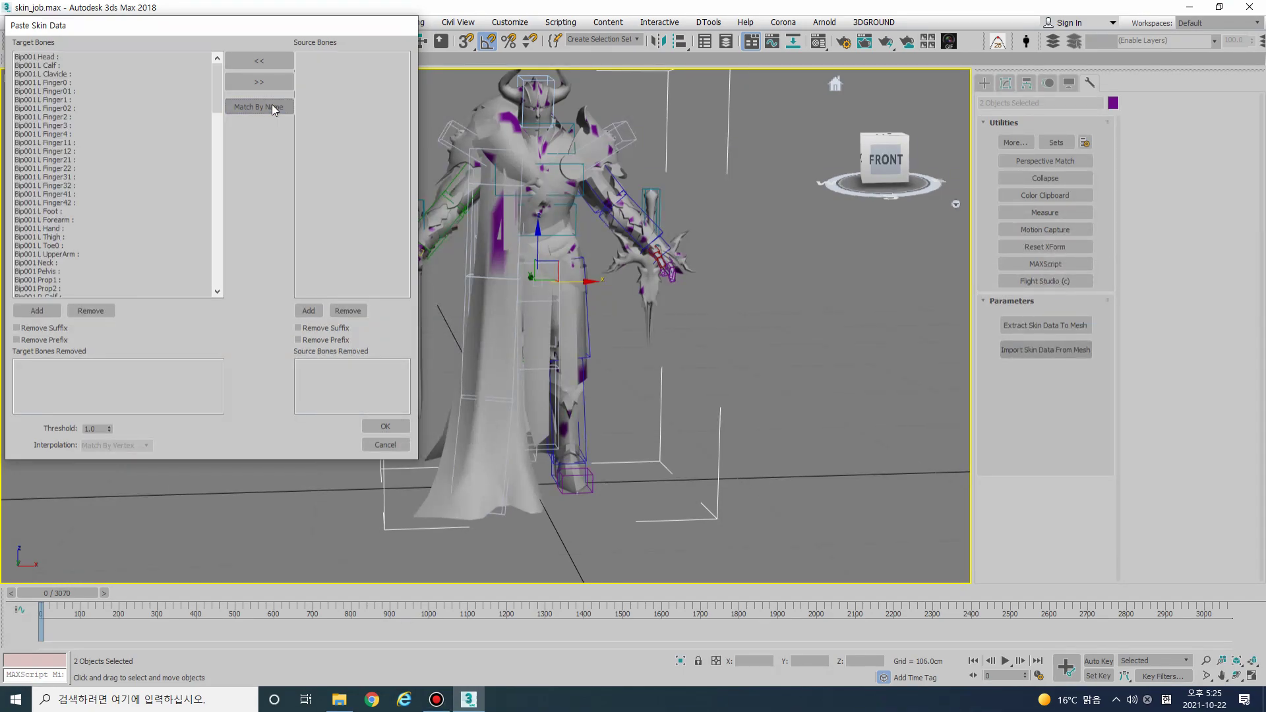
click(380, 423)
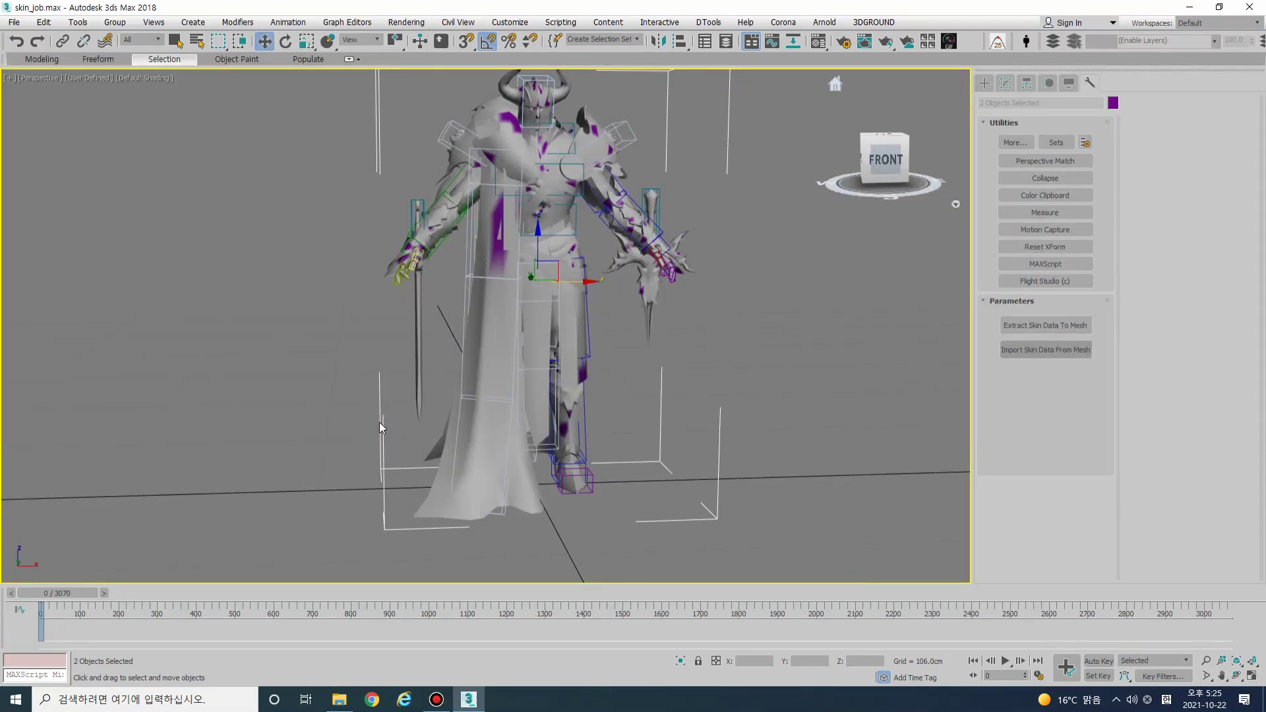
Hide the SkinData_Object01 mesh.
click(834, 293)
click(489, 122)
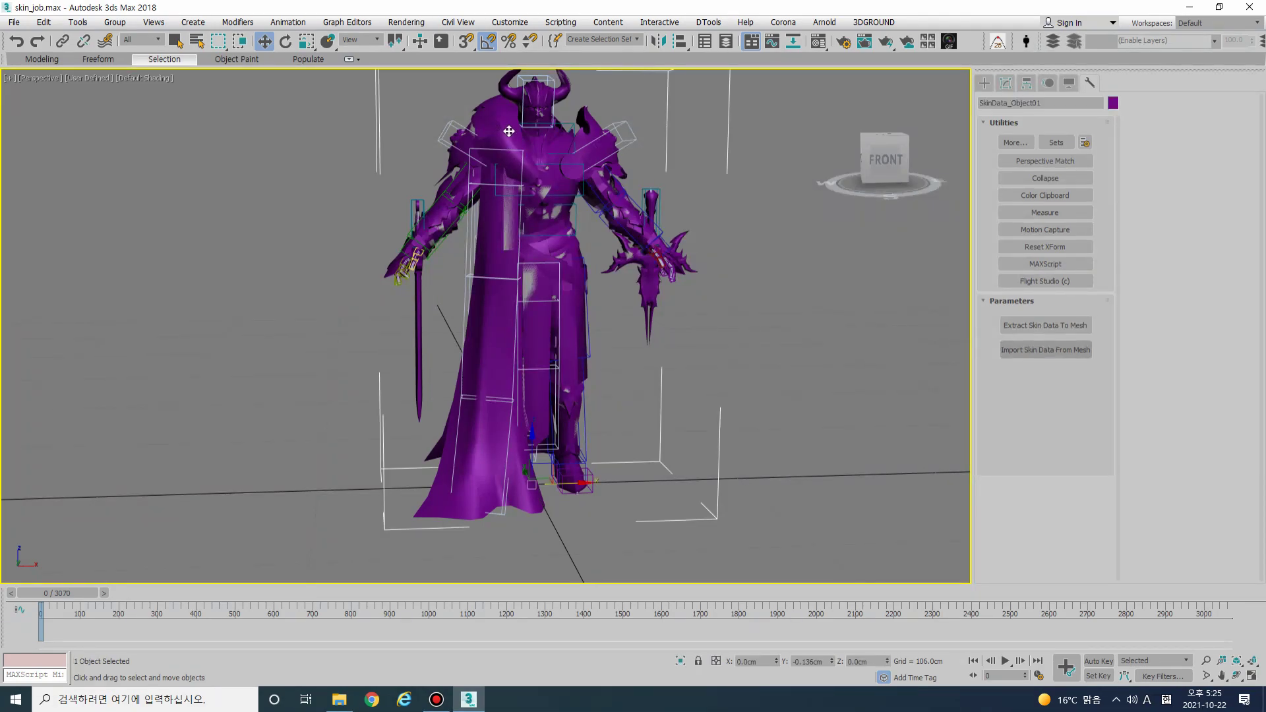
key(Delete)
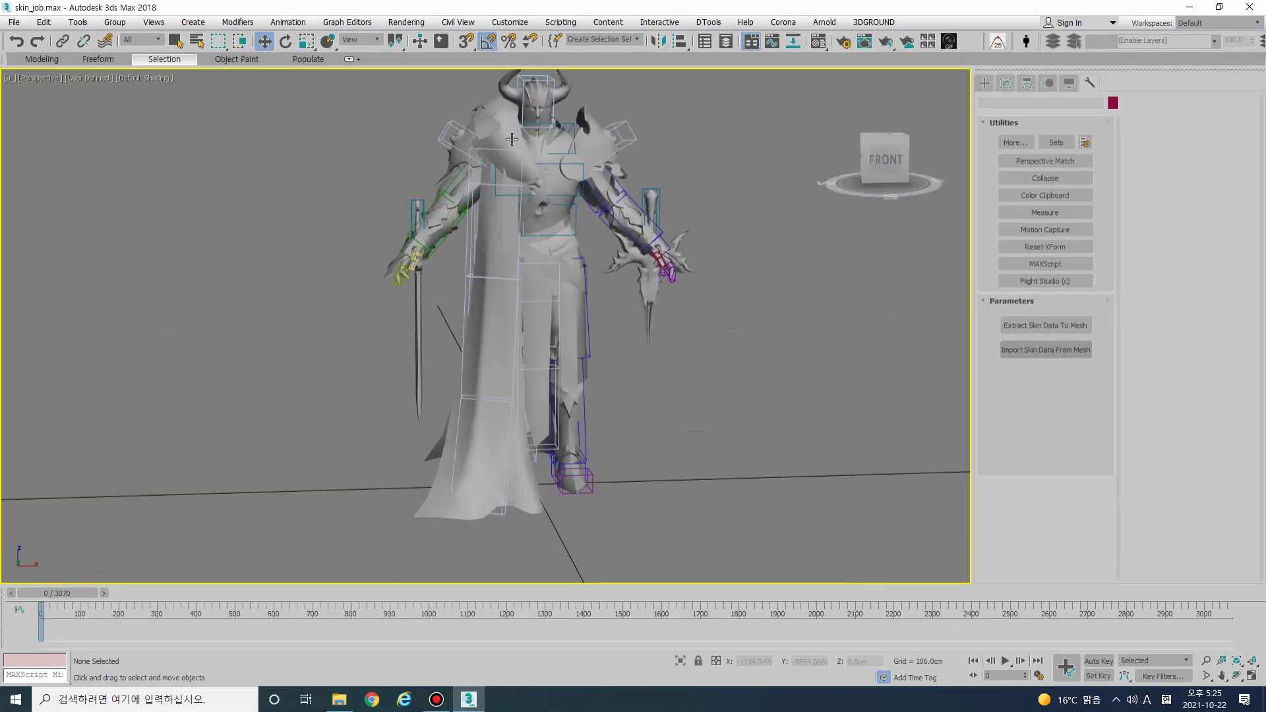
With Auto Key on, rotate Bip001 L UpperArm up to horizontal.
click(592, 211)
key(n)
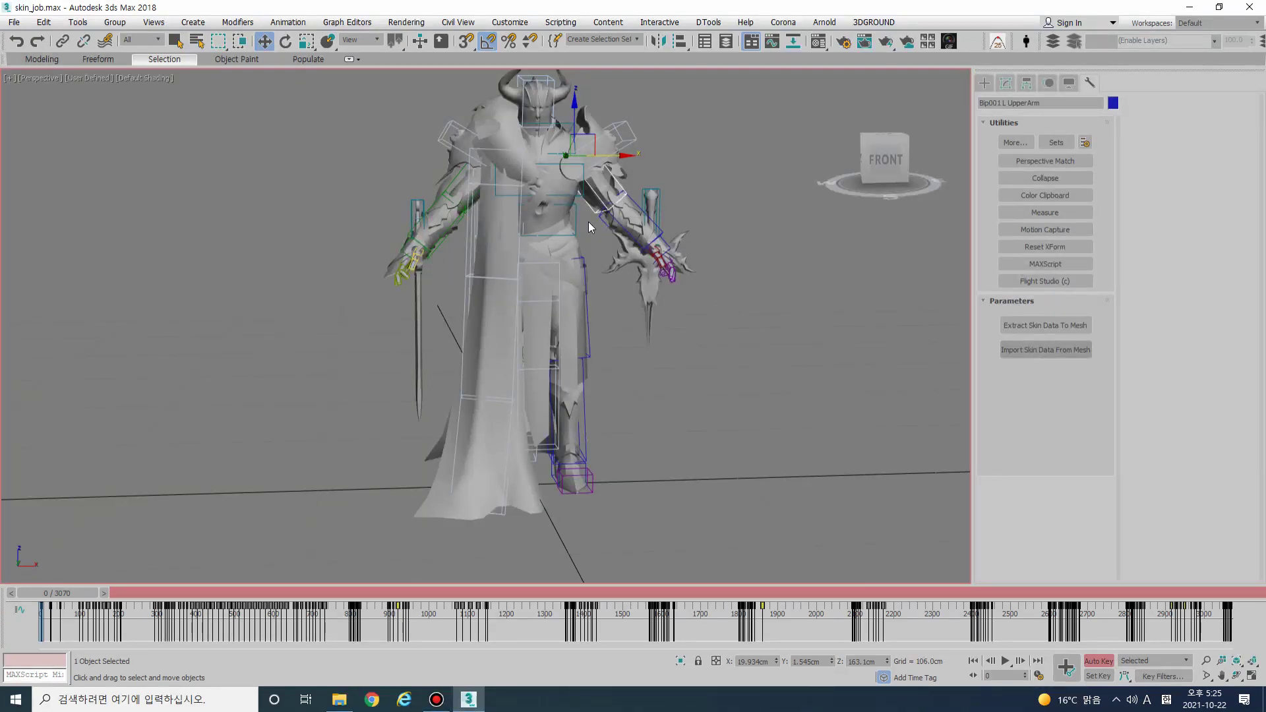
mouse_move(631, 223)
middle_down()
mouse_move(610, 210)
mouse_move(638, 221)
middle_up()
key(/)
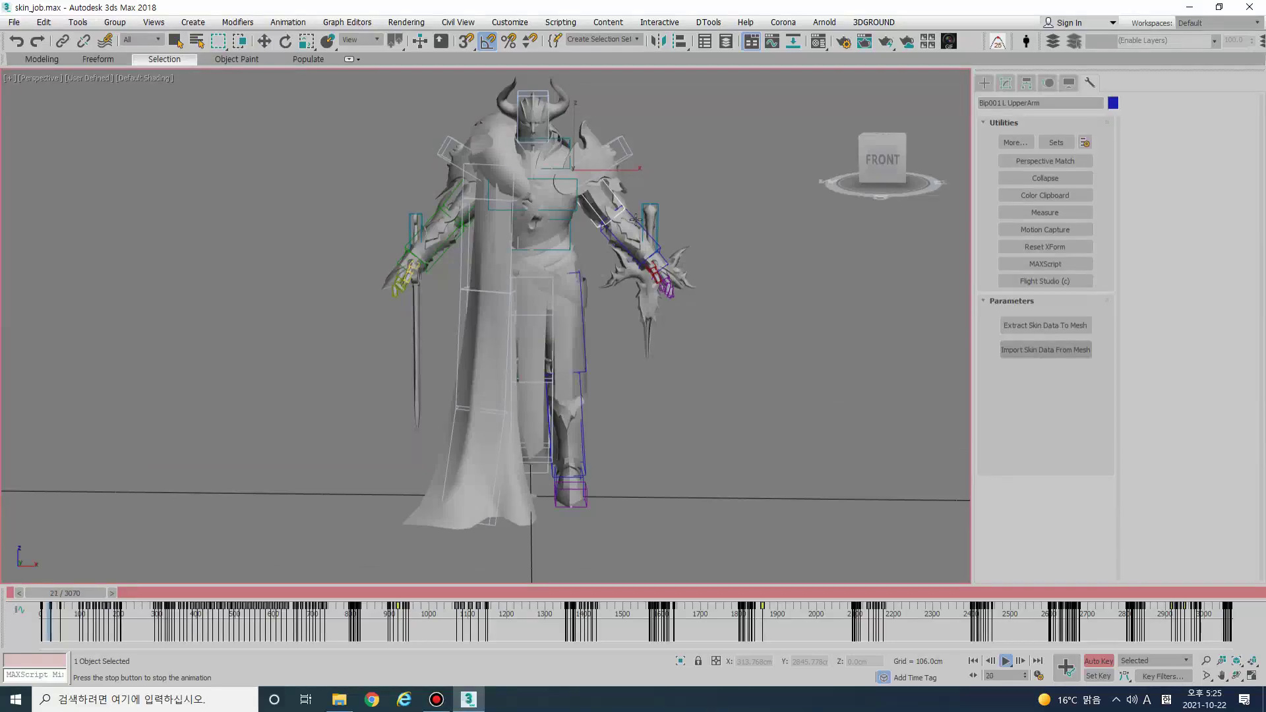
drag(96, 589, 33, 586)
key(e)
drag(591, 186, 587, 356)
Test-move Bip001 L Foot, undo it, and orbit to inspect the mesh deformation.
click(555, 489)
key(w)
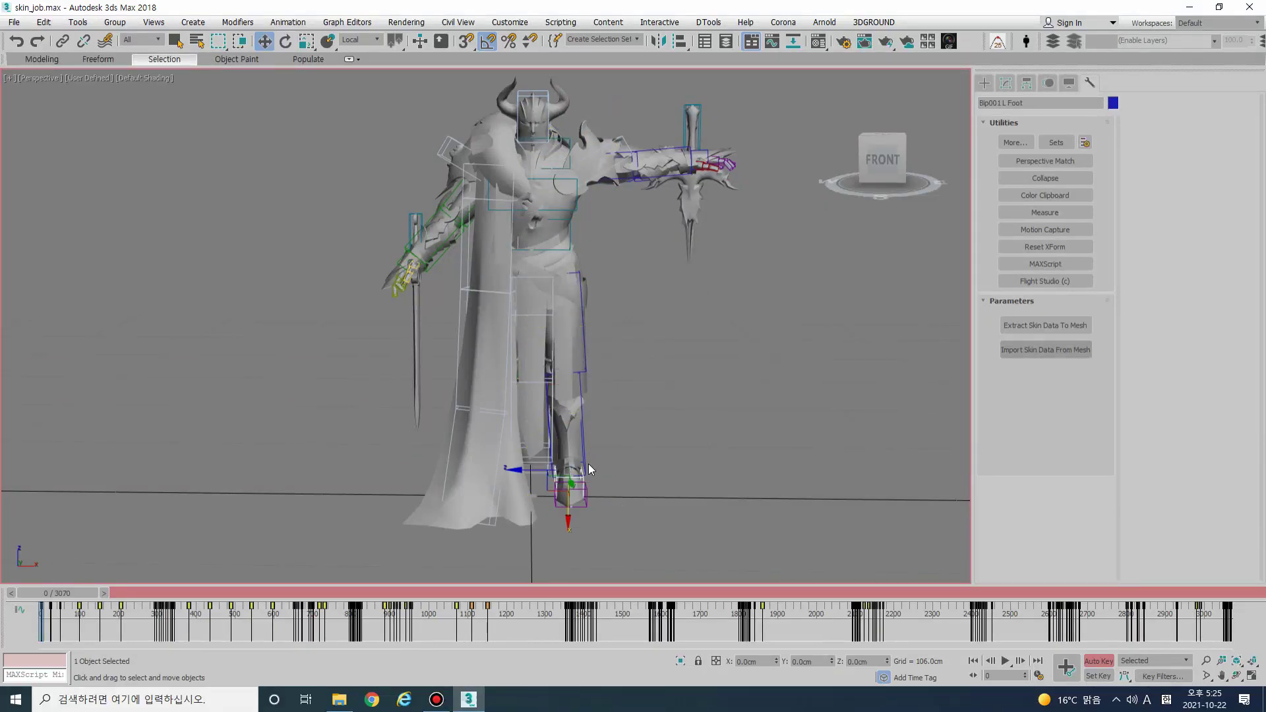
drag(552, 490, 658, 387)
right_click(714, 255)
click(745, 184)
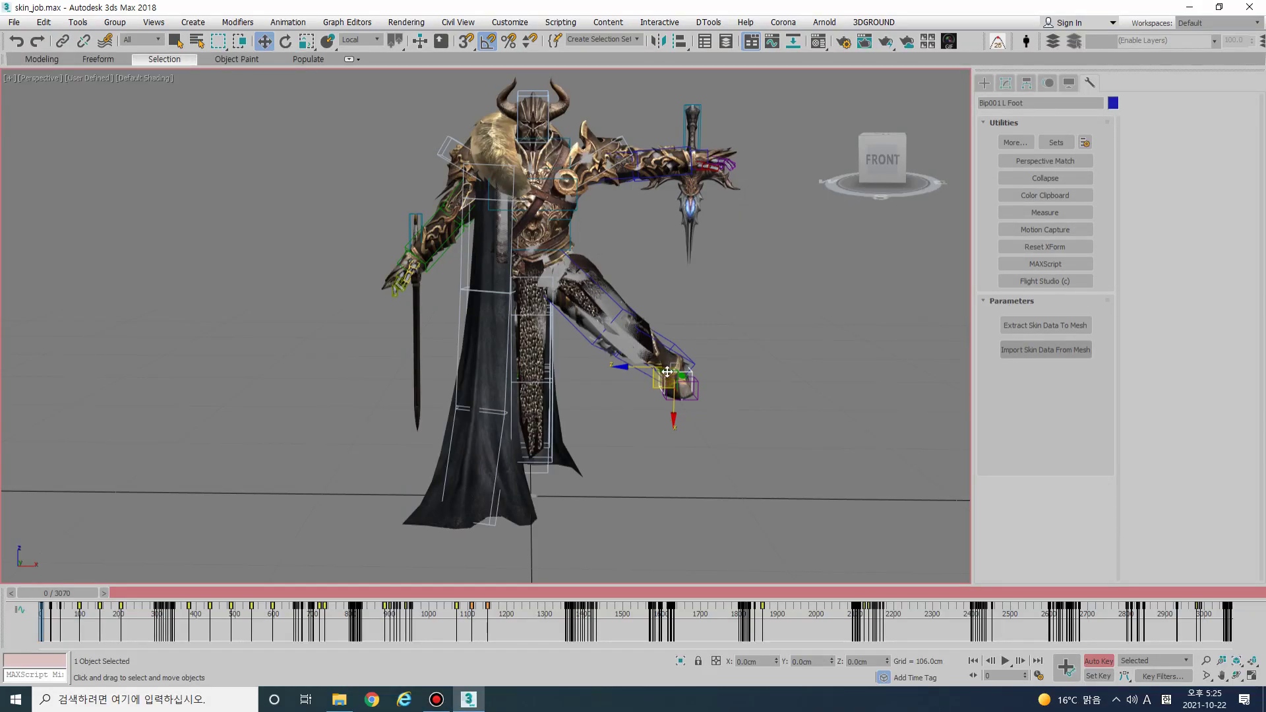
drag(654, 383, 615, 351)
right_click(615, 351)
key(ctrl+z)
alt+middle_drag(615, 337, 639, 294)
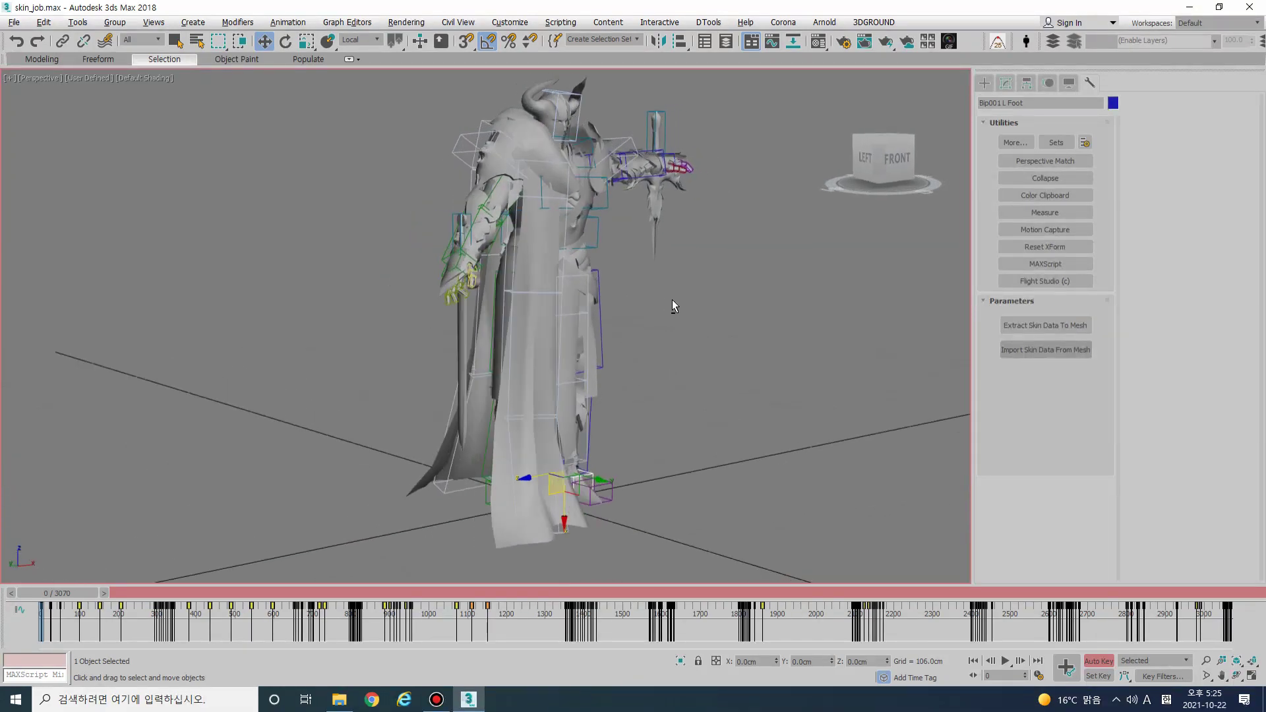